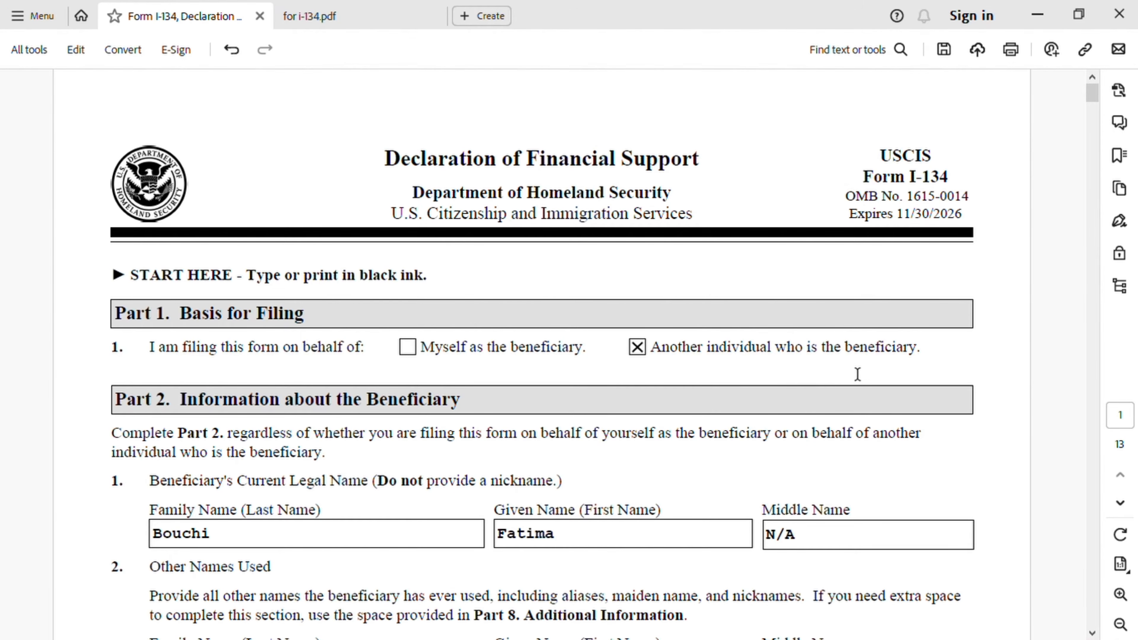
# - Fill in the beneficiary's Alien Registration Number in Part 2, Item 5 of Form I-134
pyautogui.scroll(-3, 457, 412)
pyautogui.scroll(-1, 459, 410)
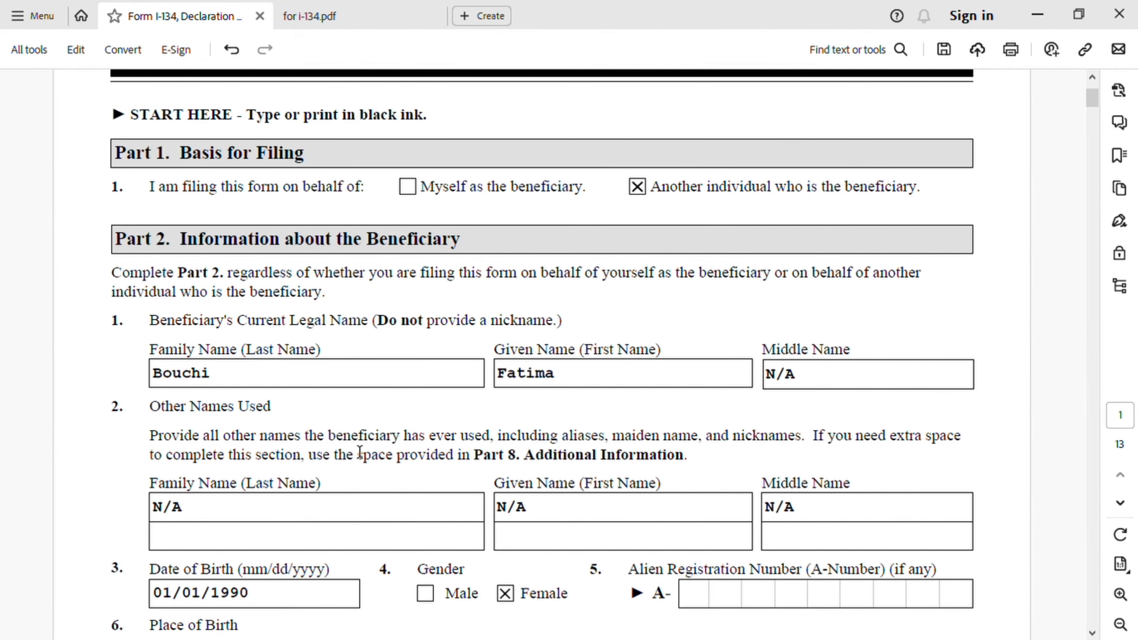
pyautogui.scroll(-3, 360, 453)
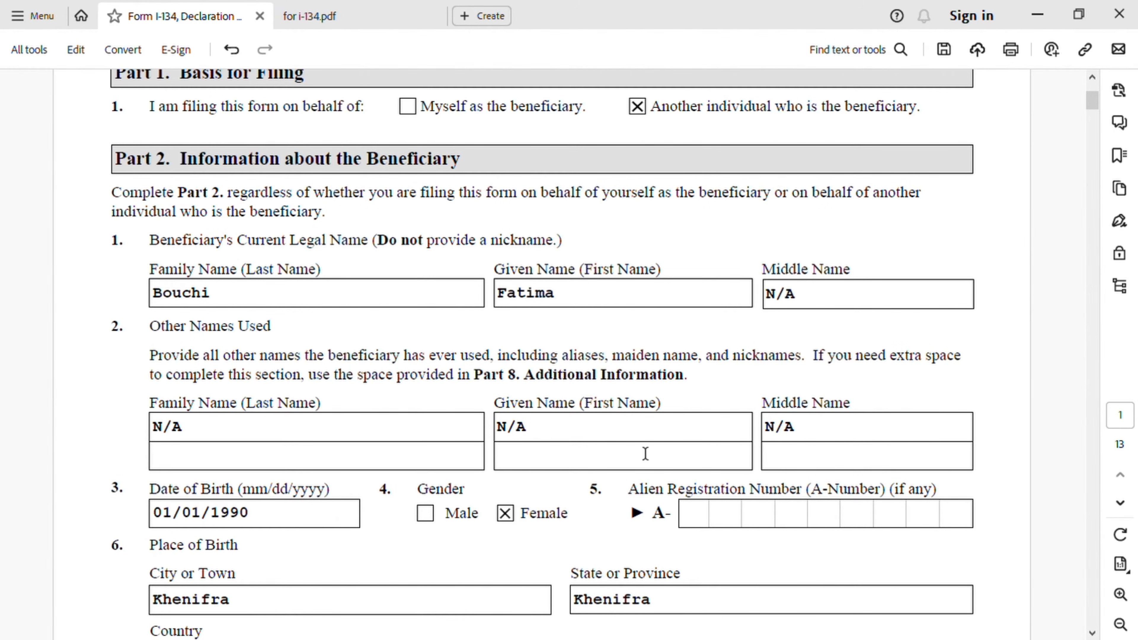
pyautogui.scroll(-3, 540, 466)
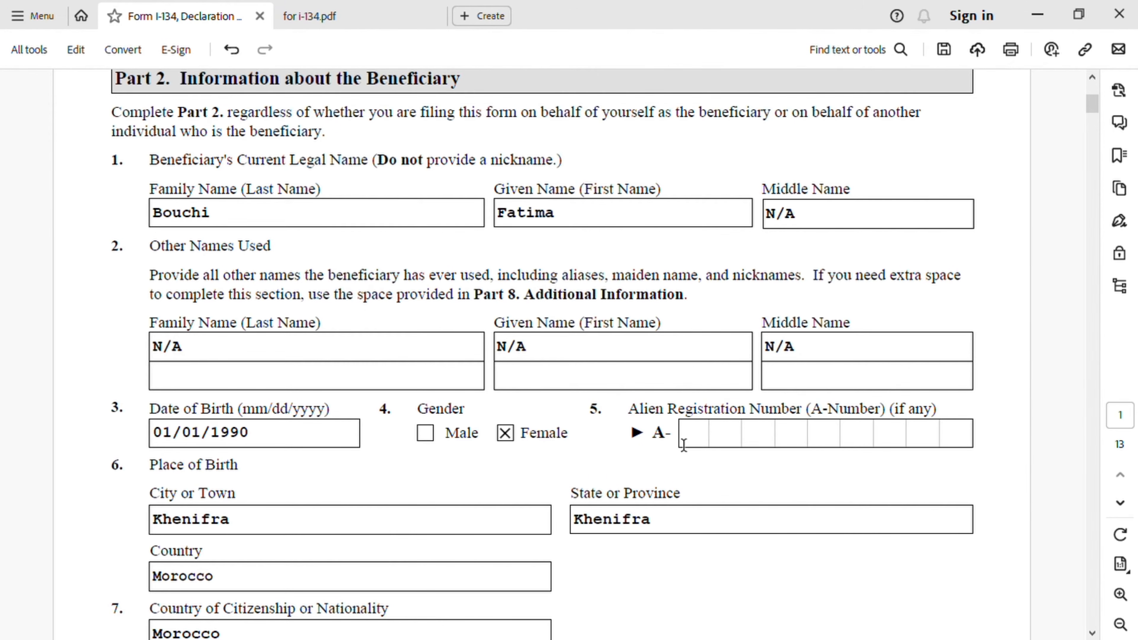
pyautogui.click(704, 438)
pyautogui.write('333333333')
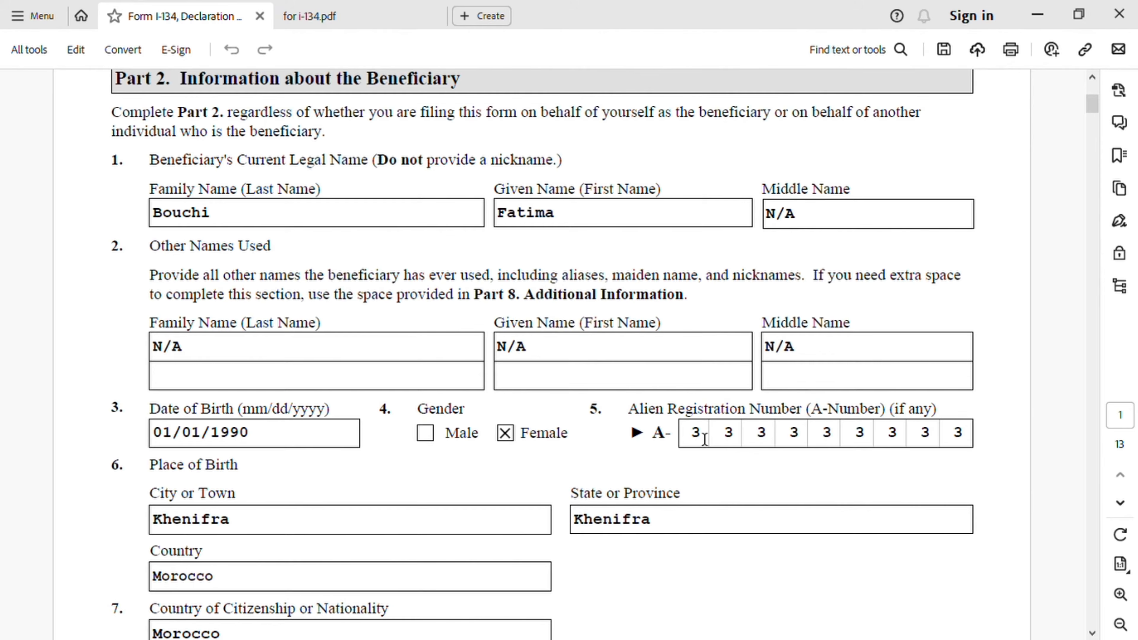
# - Consult the Alien Number on the I-797 notice in for i-134.pdf, and return to Form I-134 to review the beneficiary's birthplace, citizenship and marital status
pyautogui.click(372, 13)
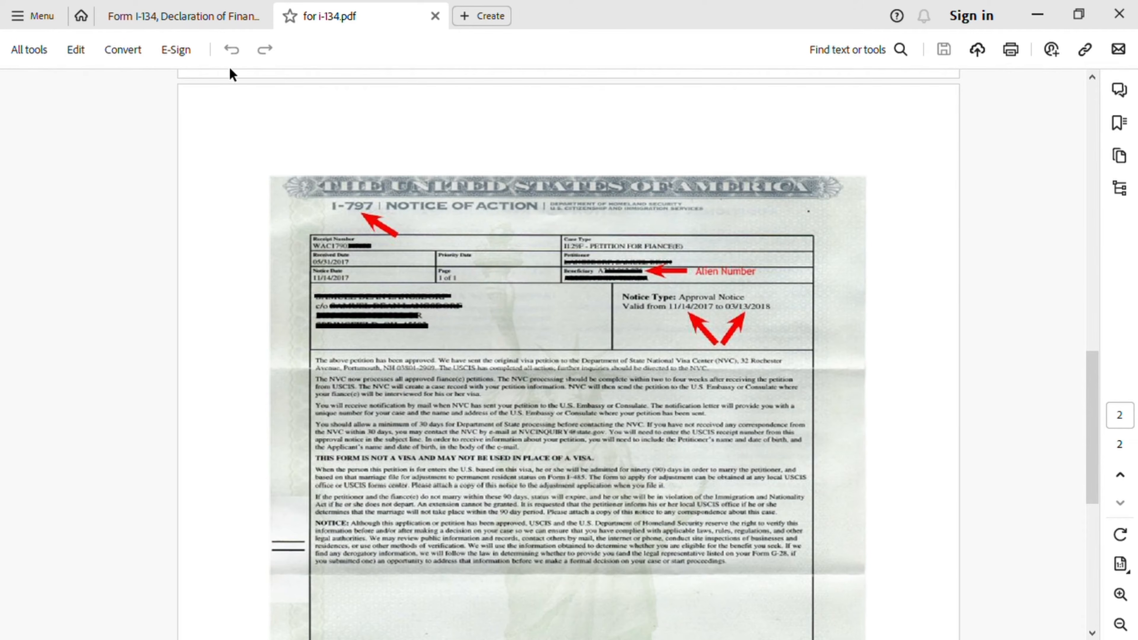
pyautogui.click(206, 18)
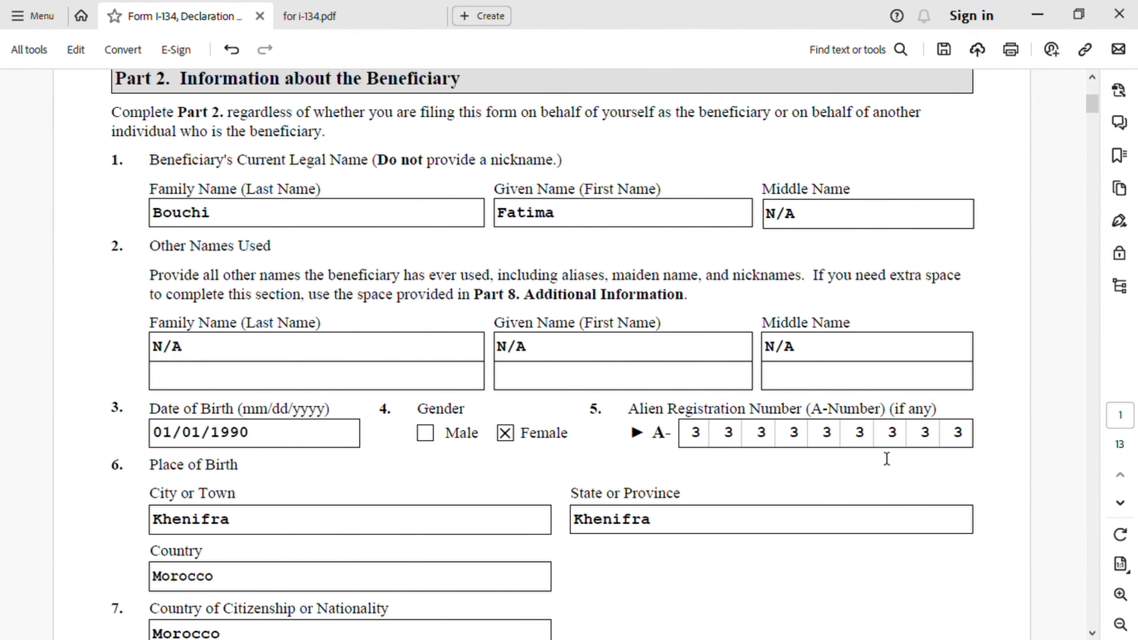
pyautogui.scroll(-3, 711, 459)
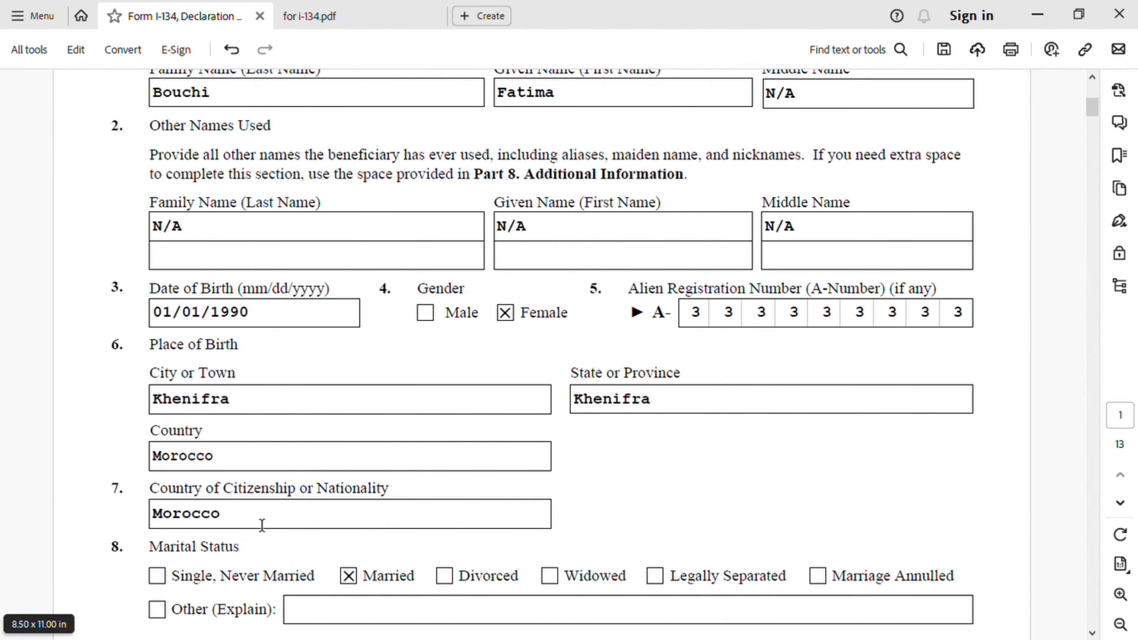
pyautogui.scroll(-2, 394, 491)
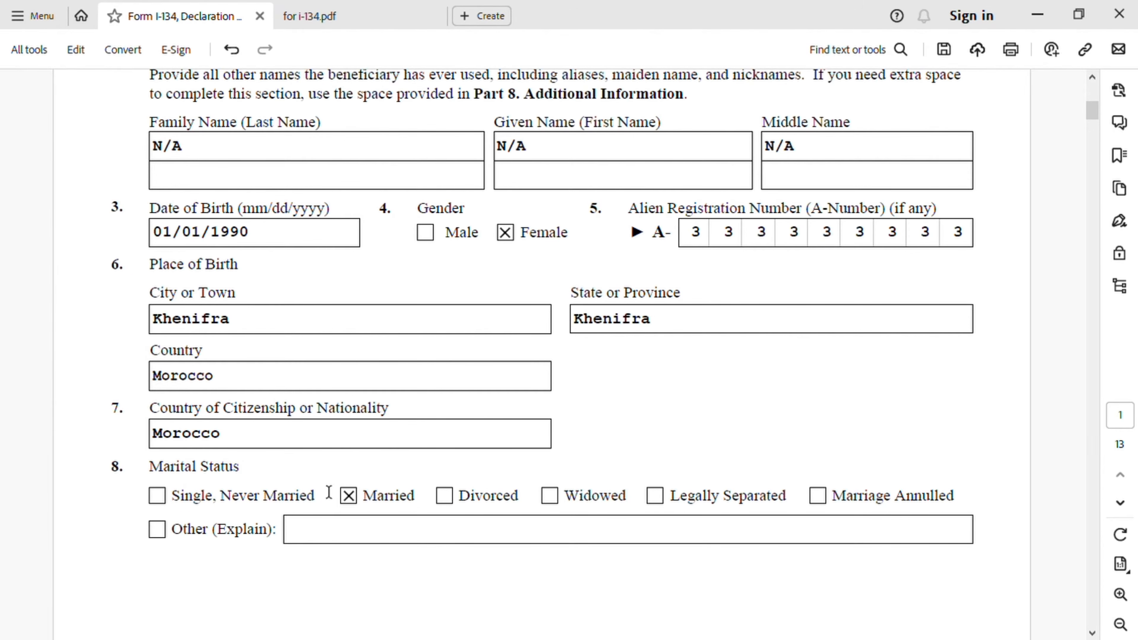
pyautogui.scroll(-1, 467, 469)
pyautogui.scroll(-10, 466, 469)
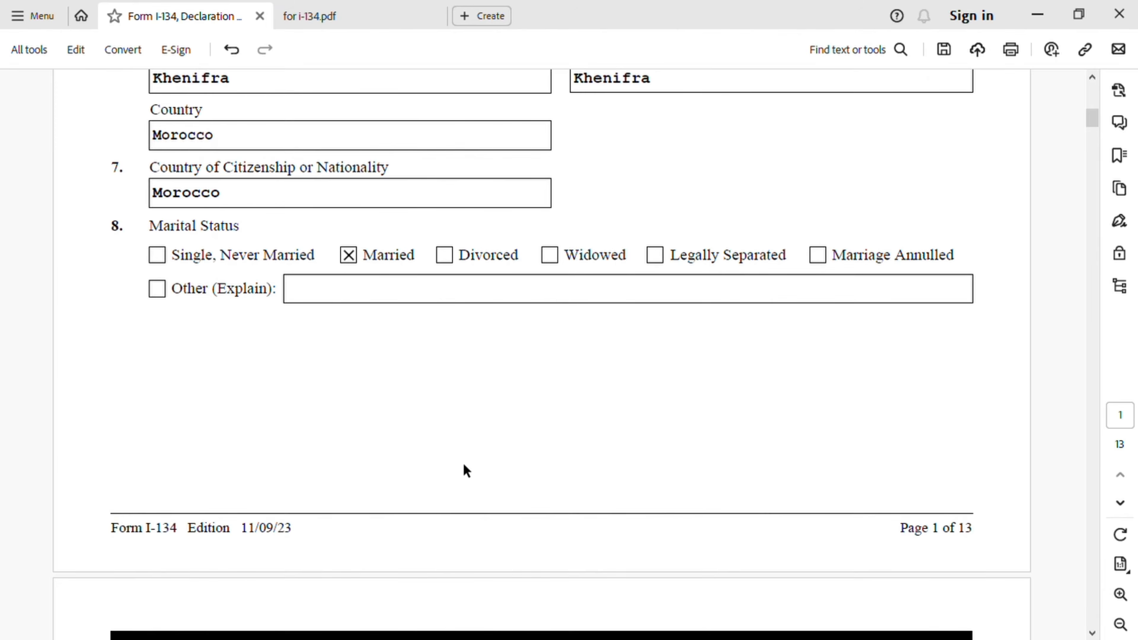
# - Review the beneficiary's mailing address, physical address and anticipated period of stay in Part 2, Items 9 to 12
pyautogui.scroll(-5, 463, 463)
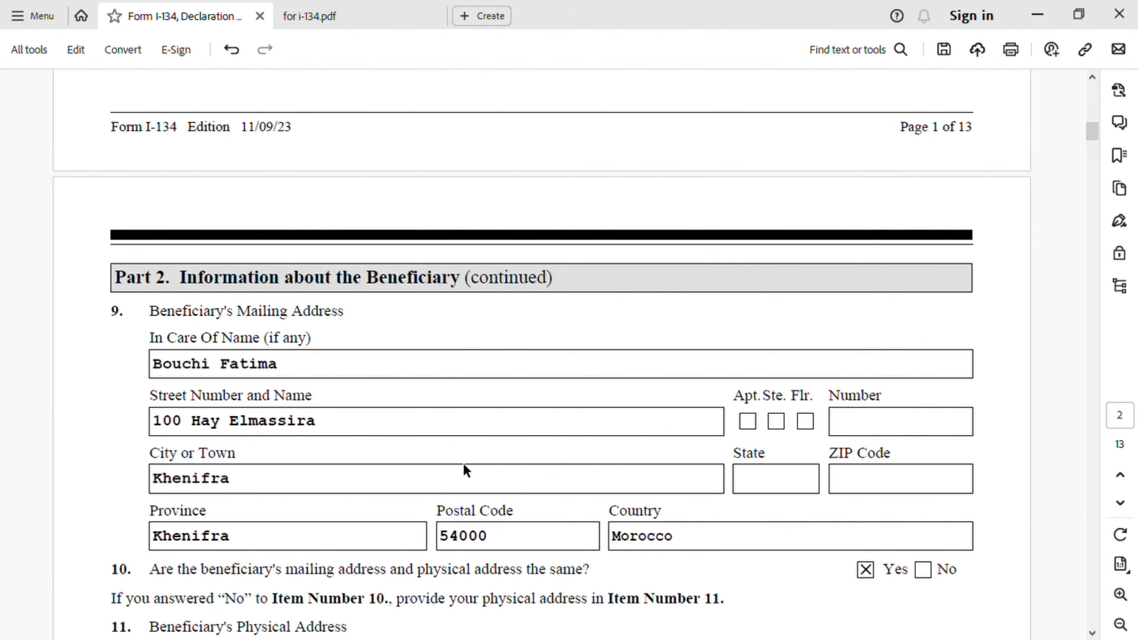
pyautogui.scroll(-2, 464, 466)
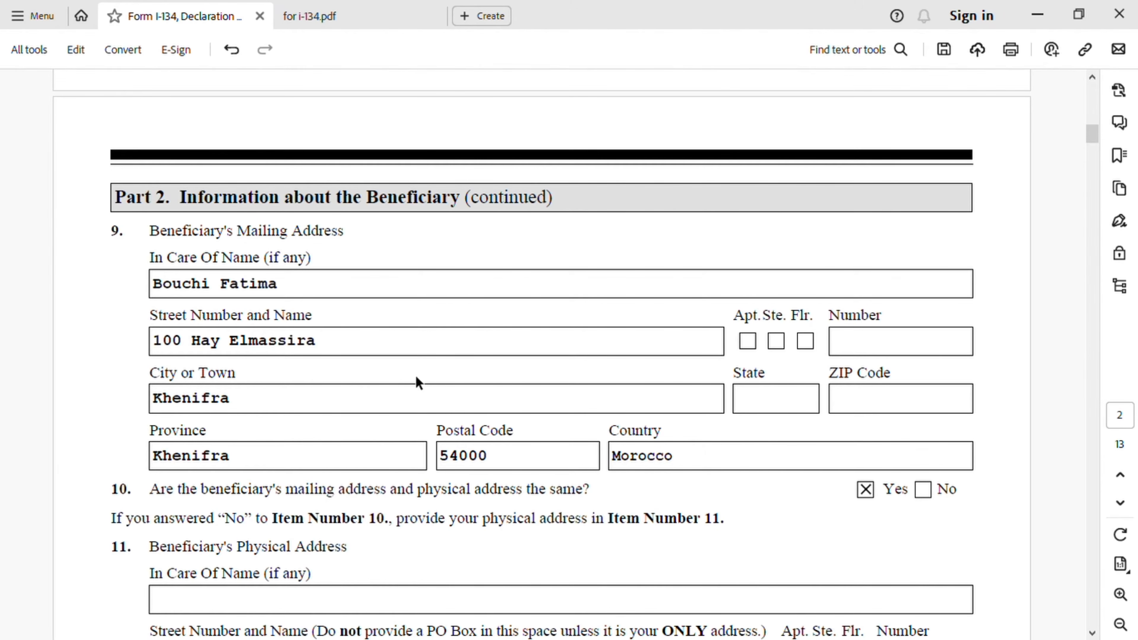
pyautogui.scroll(-1, 310, 465)
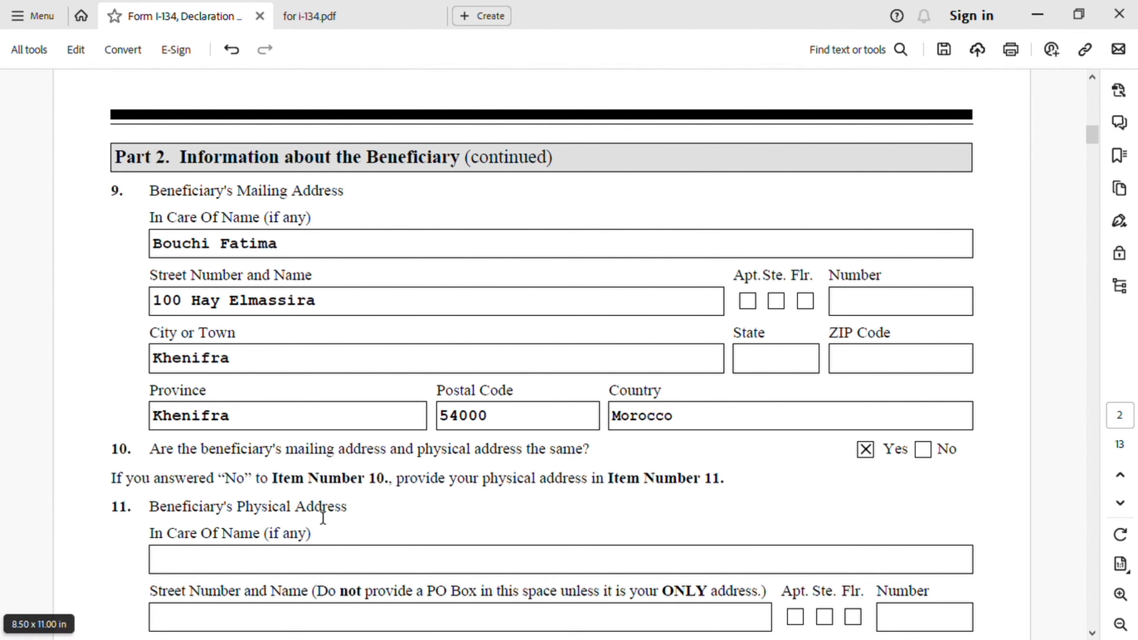
pyautogui.scroll(-1, 323, 518)
pyautogui.scroll(-4, 242, 477)
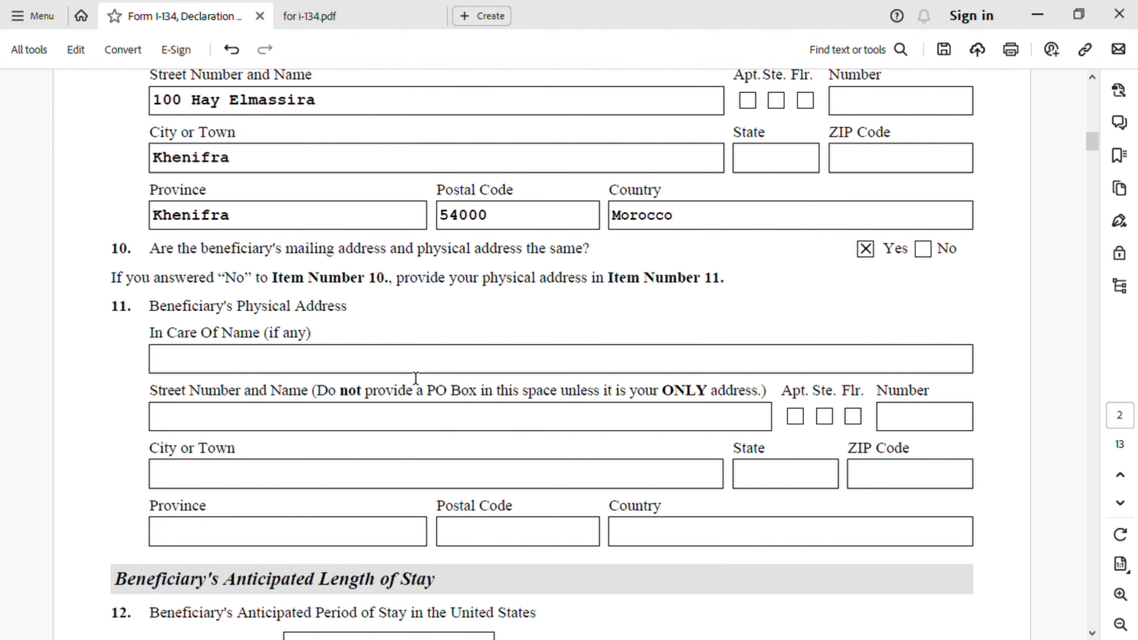
pyautogui.scroll(-6, 466, 446)
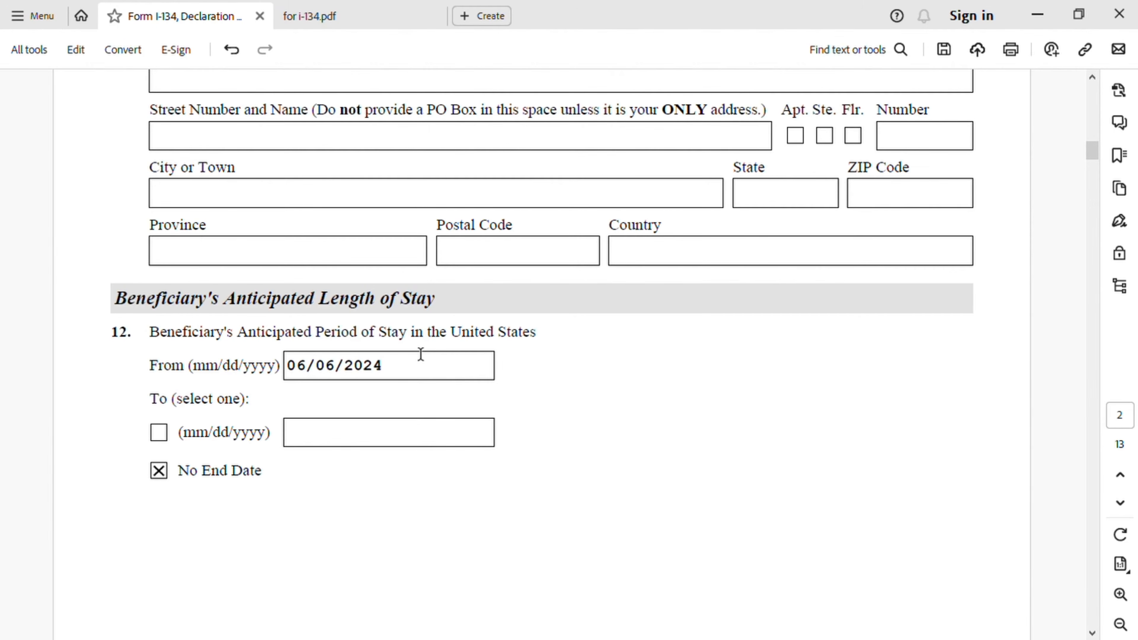
# - Review the beneficiary's financial information in Part 2, covering income in Items 13 to 15 and assets in Item 16
pyautogui.scroll(-5, 457, 399)
pyautogui.scroll(-6, 461, 400)
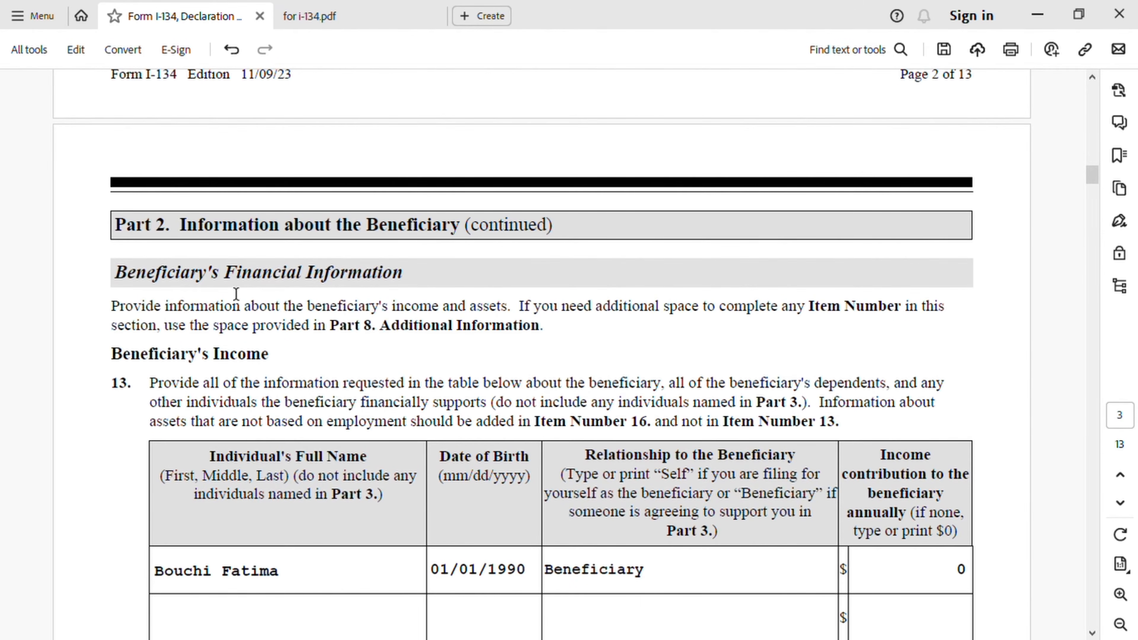
pyautogui.scroll(-2, 411, 367)
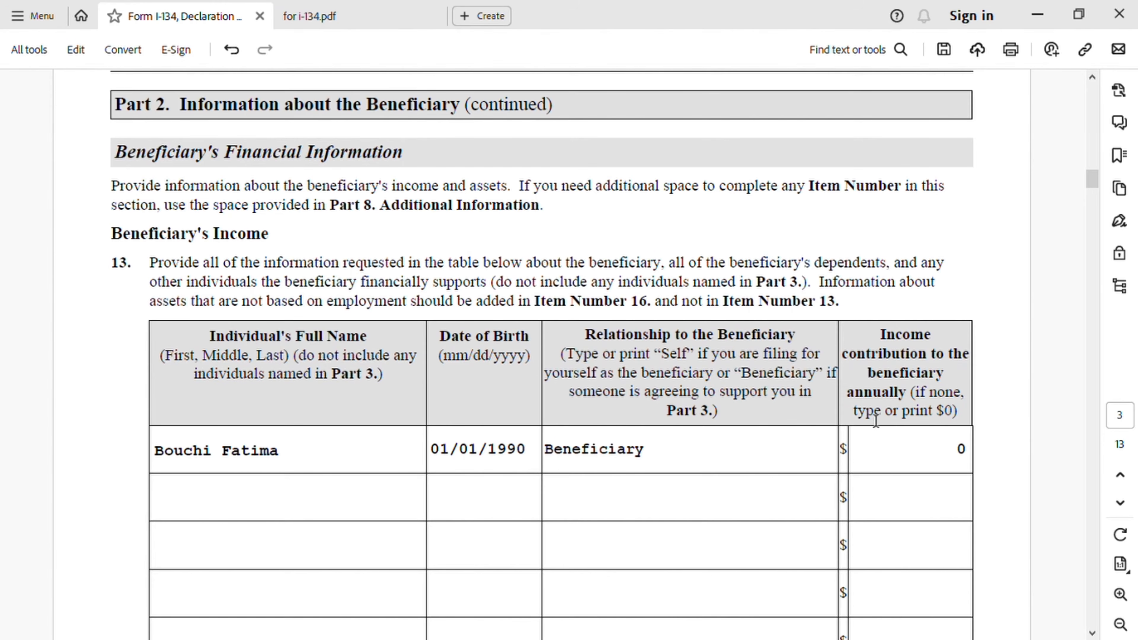
pyautogui.scroll(-1, 849, 406)
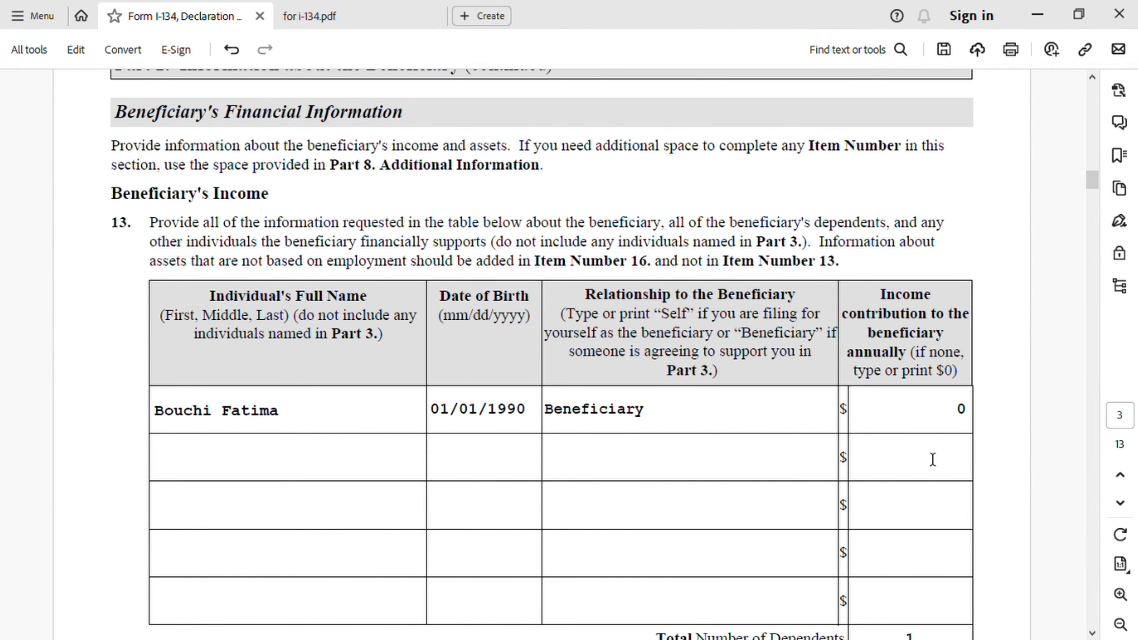
pyautogui.scroll(-3, 853, 481)
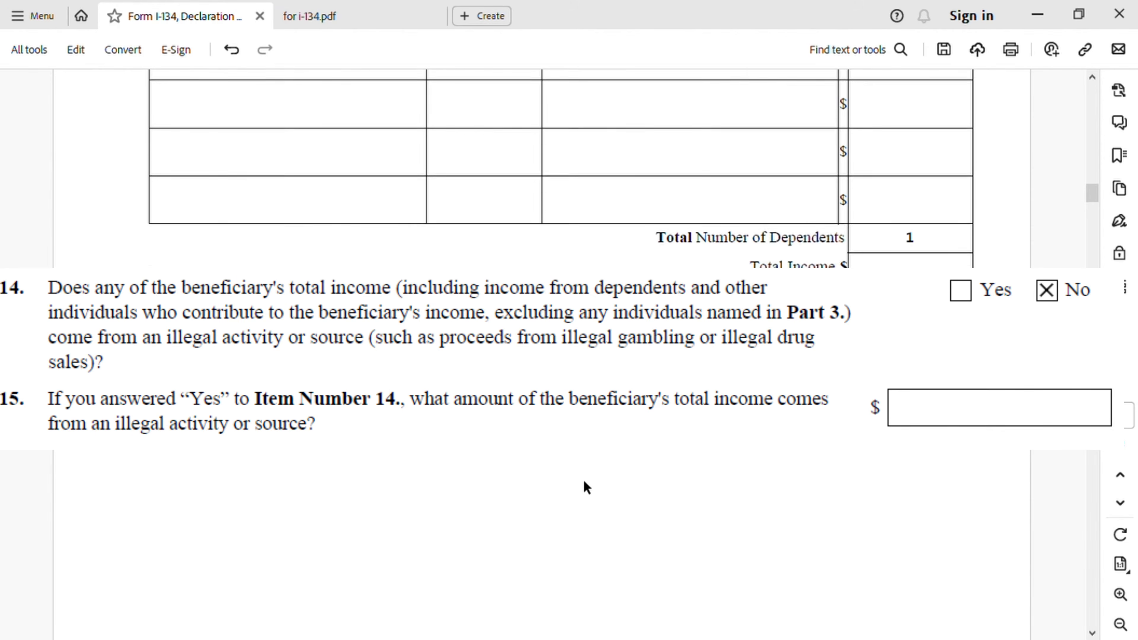
pyautogui.scroll(-10, 587, 485)
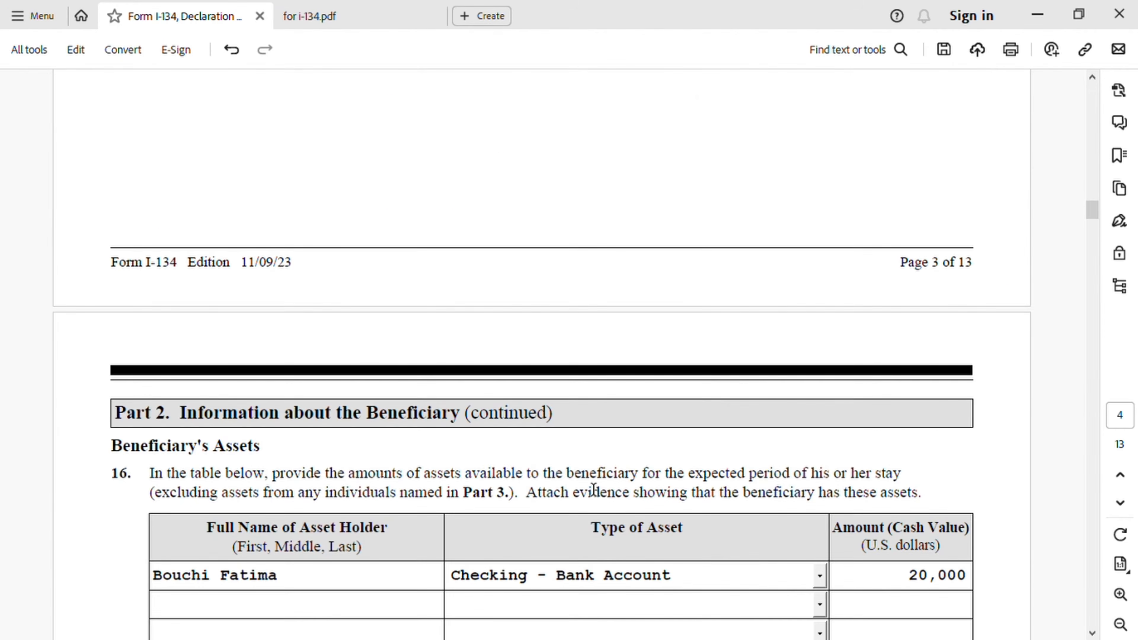
pyautogui.scroll(-3, 591, 483)
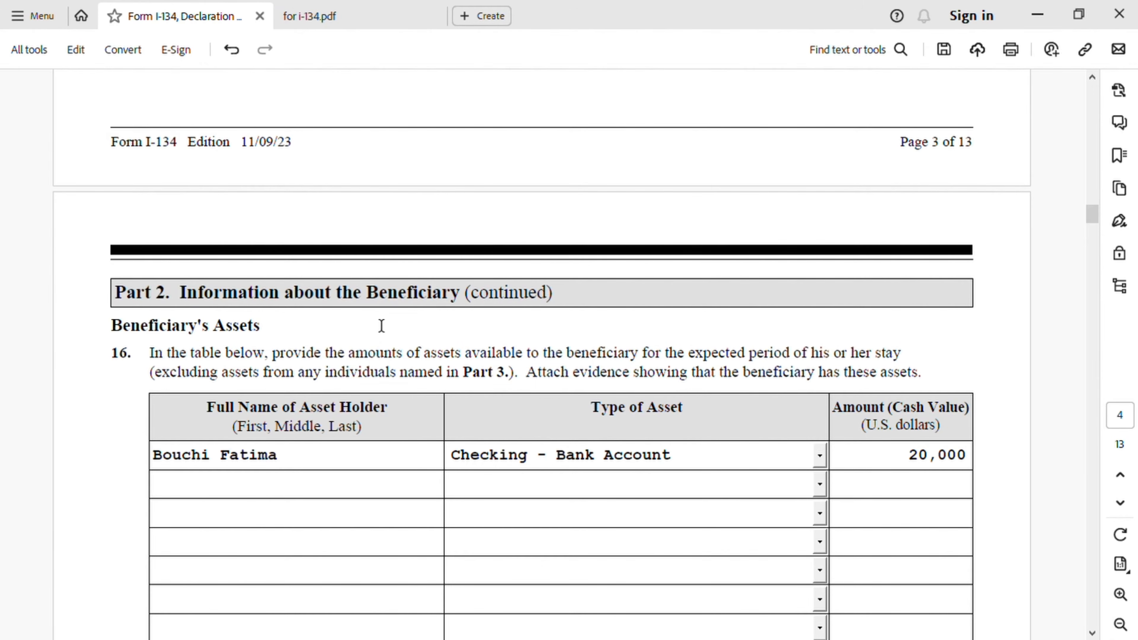
pyautogui.scroll(-3, 396, 339)
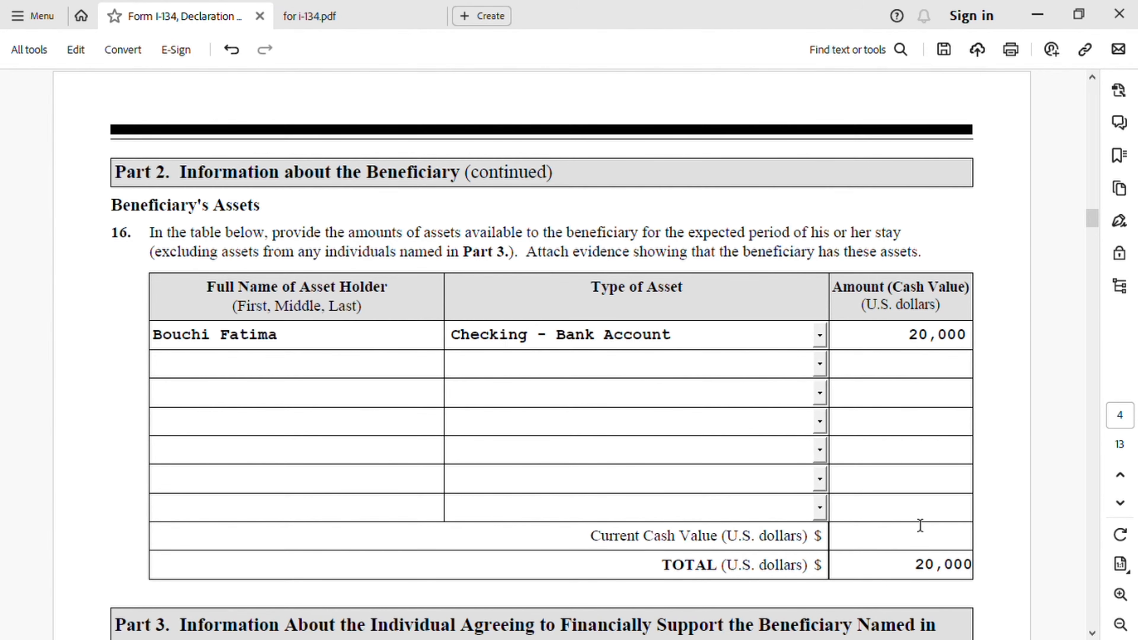
pyautogui.scroll(-3, 713, 542)
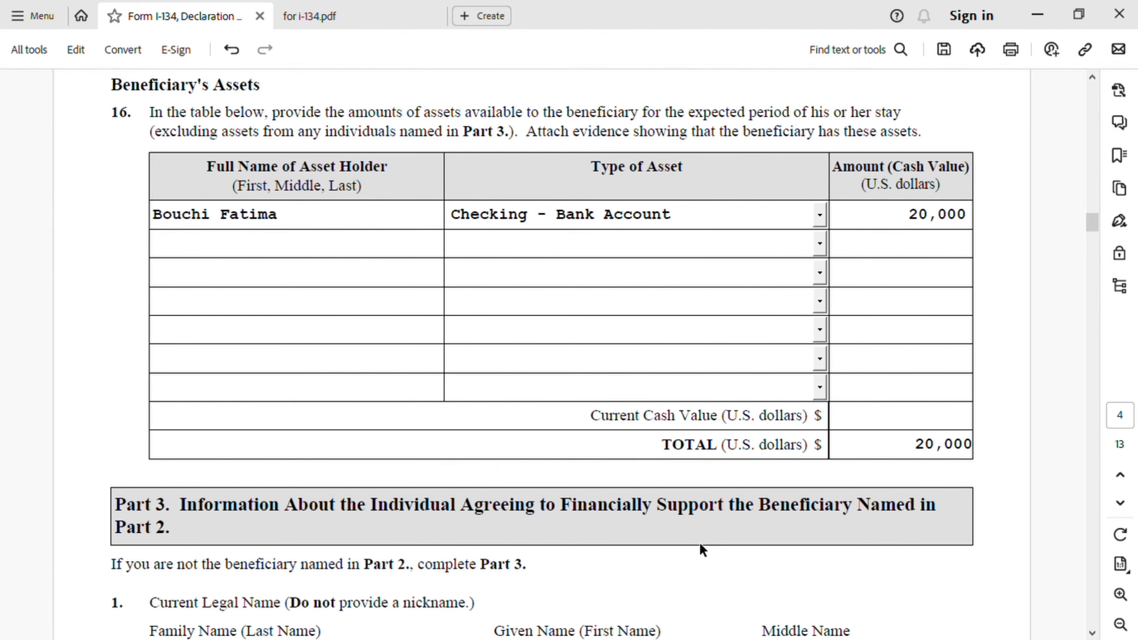
# - Review the financial supporter's names, addresses, birth details and identification number fields in Part 3, Items 1 to 9
pyautogui.scroll(-6, 702, 549)
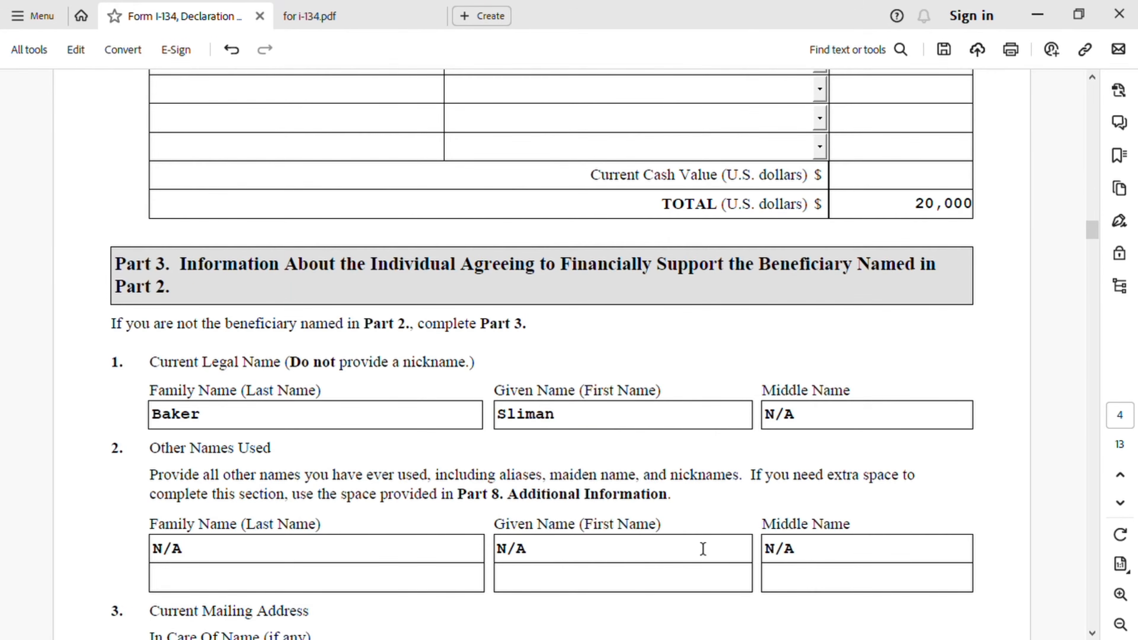
pyautogui.scroll(-1, 702, 550)
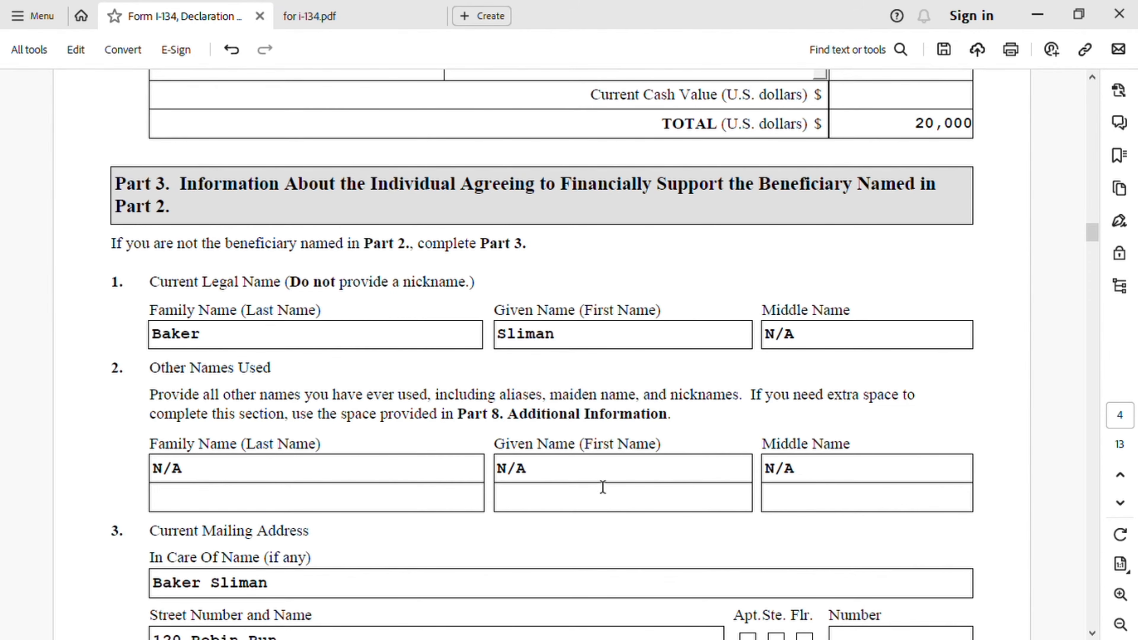
pyautogui.scroll(-3, 447, 498)
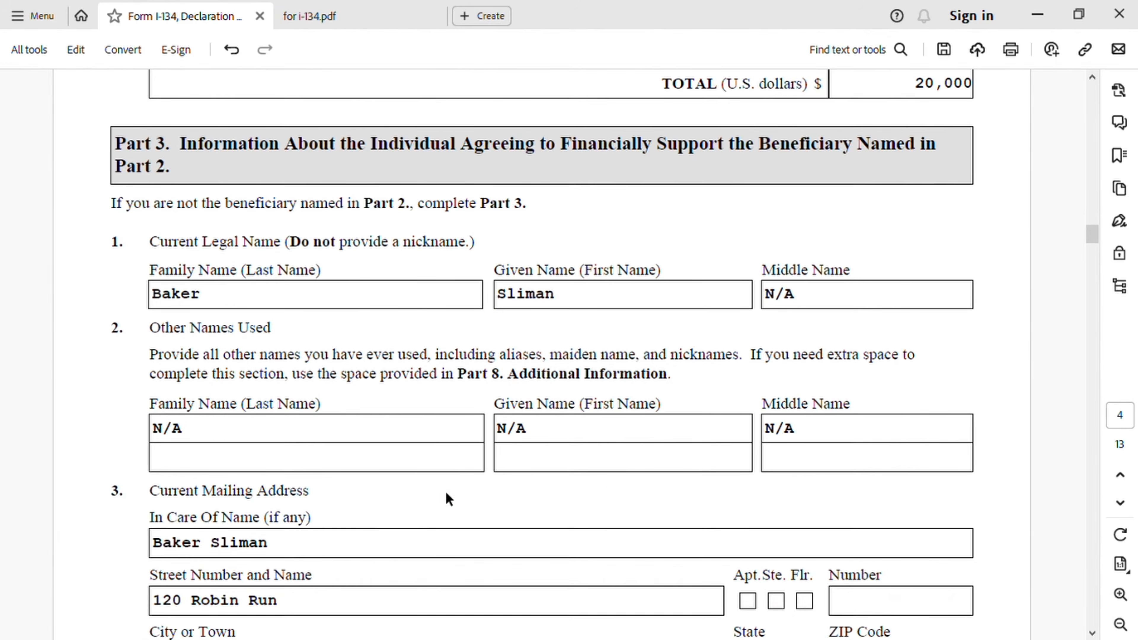
pyautogui.scroll(-2, 449, 498)
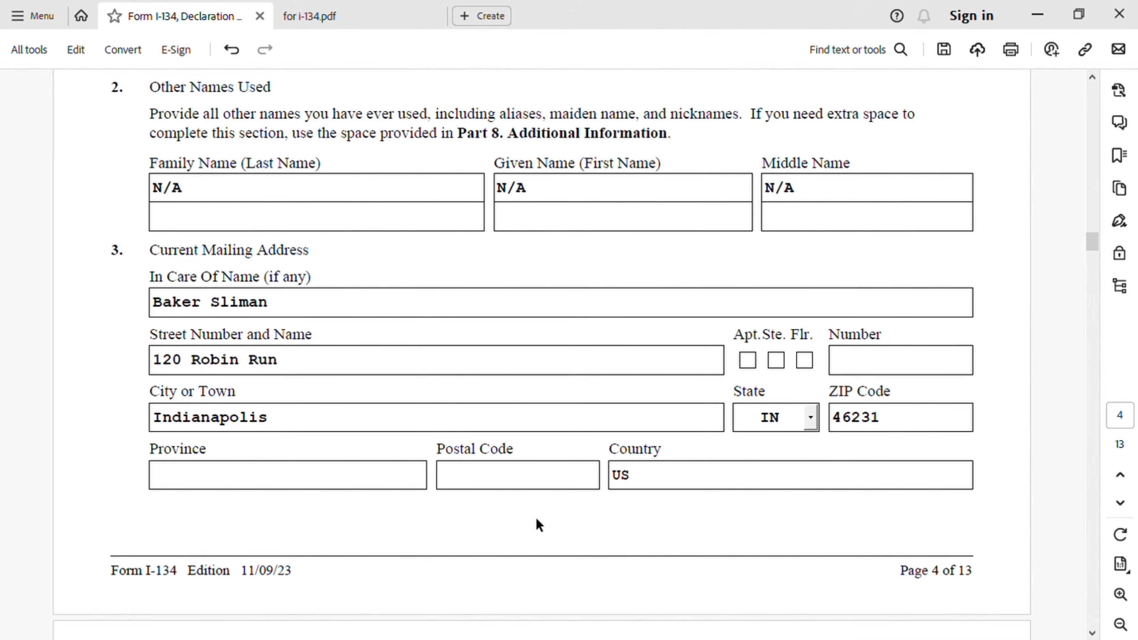
pyautogui.scroll(-2, 536, 520)
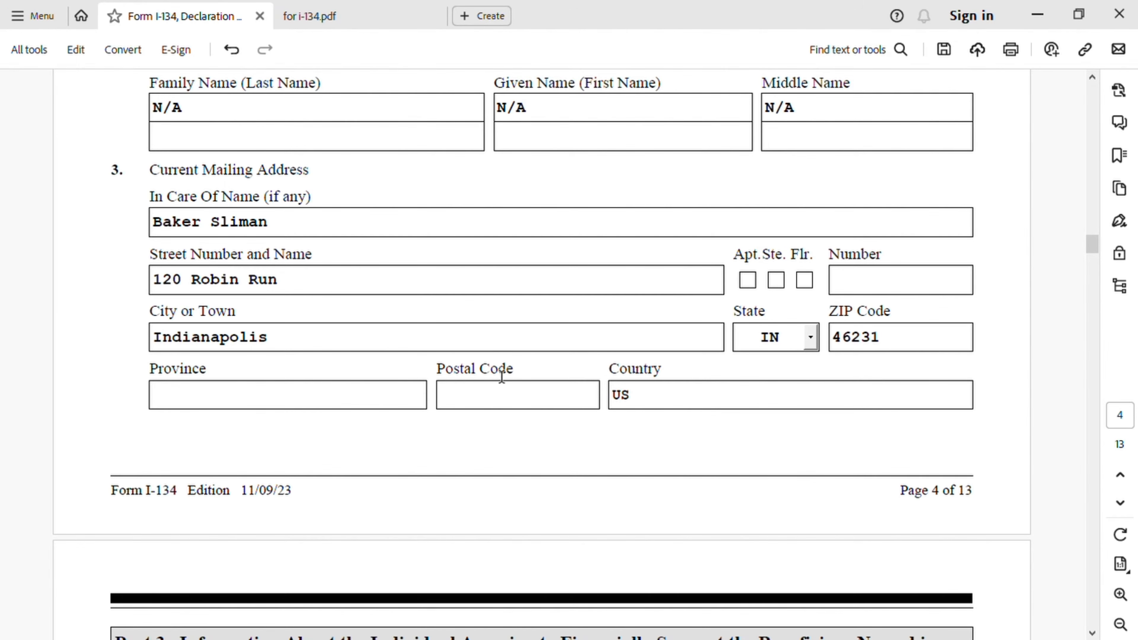
pyautogui.scroll(-8, 449, 470)
pyautogui.scroll(-2, 449, 471)
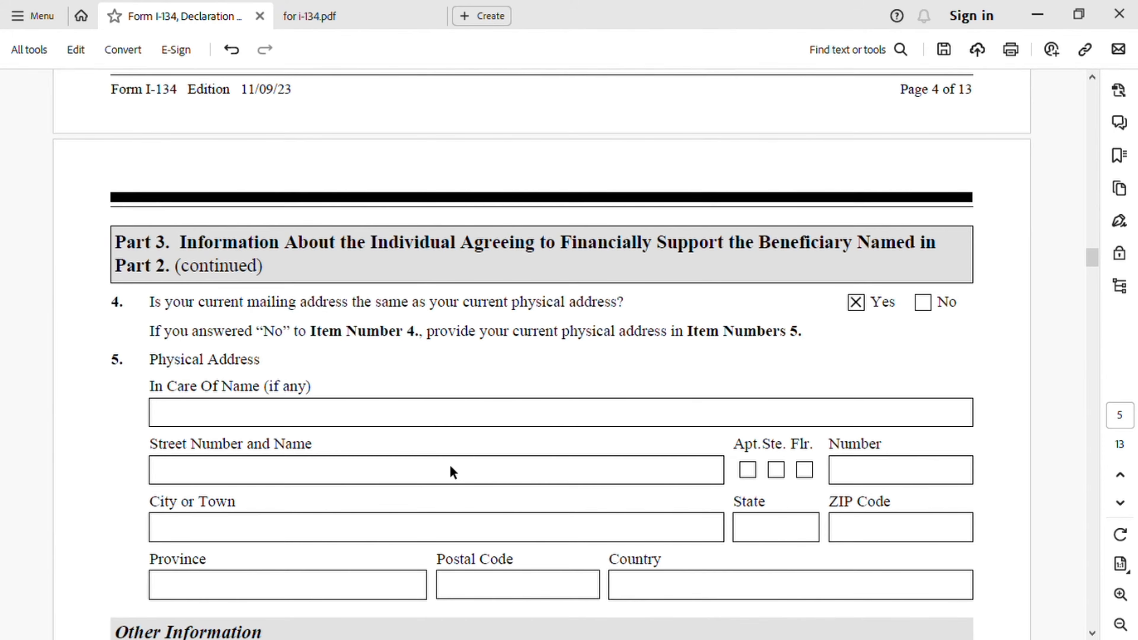
pyautogui.scroll(-1, 450, 471)
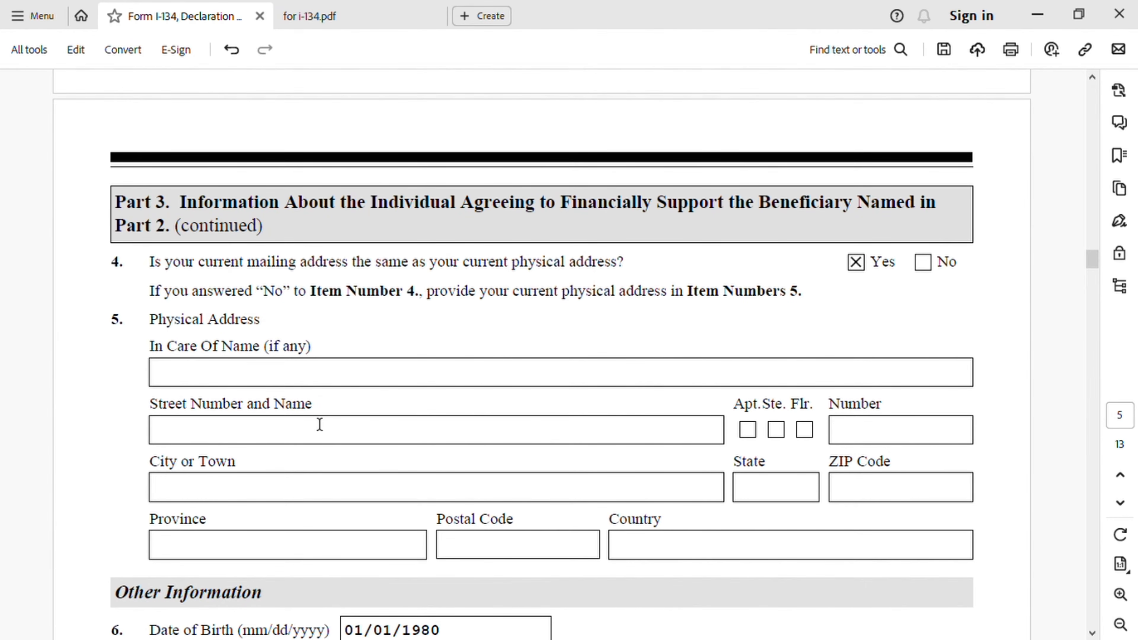
pyautogui.scroll(-6, 318, 424)
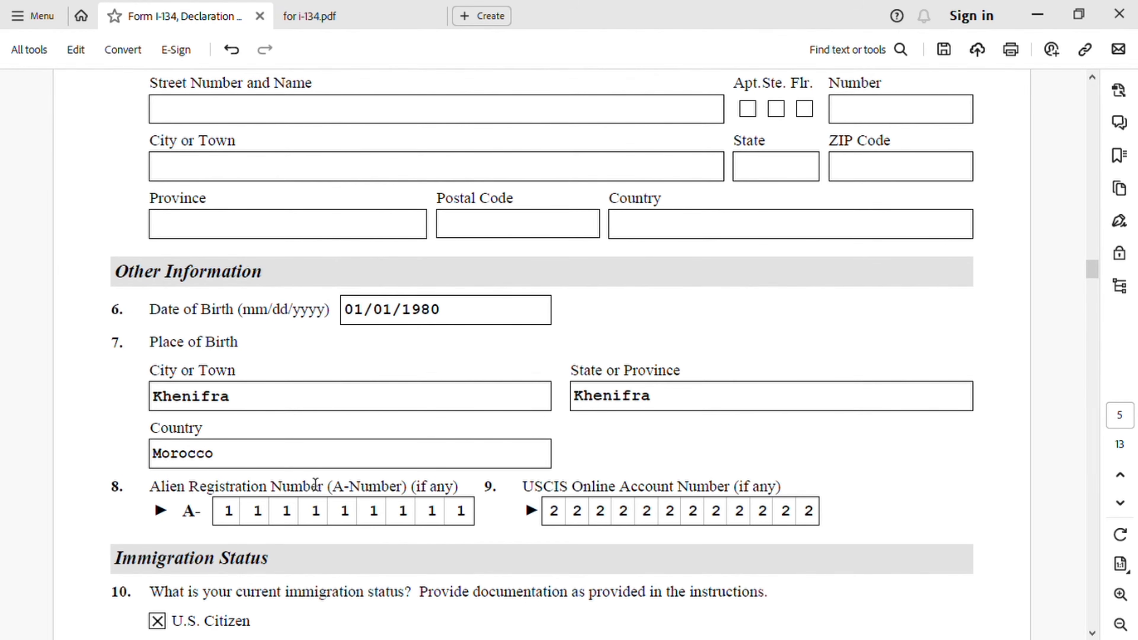
# - Examine the registration number on the sample naturalization certificate on page 1 of for i-134.pdf, and return to Form I-134
pyautogui.click(350, 19)
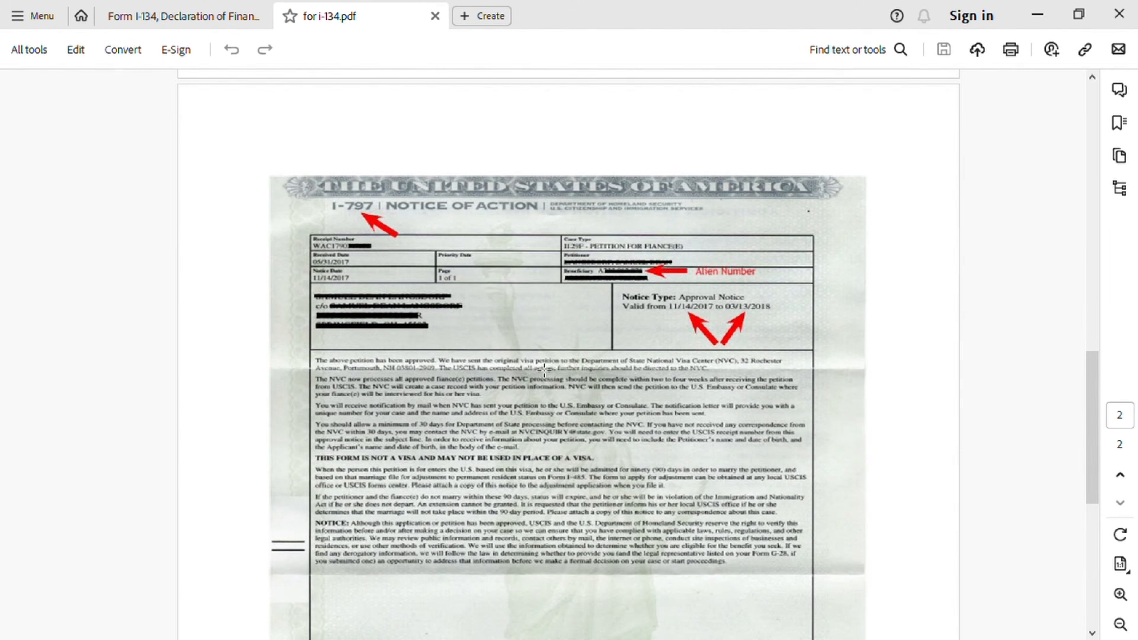
pyautogui.scroll(5, 578, 384)
pyautogui.scroll(5, 576, 385)
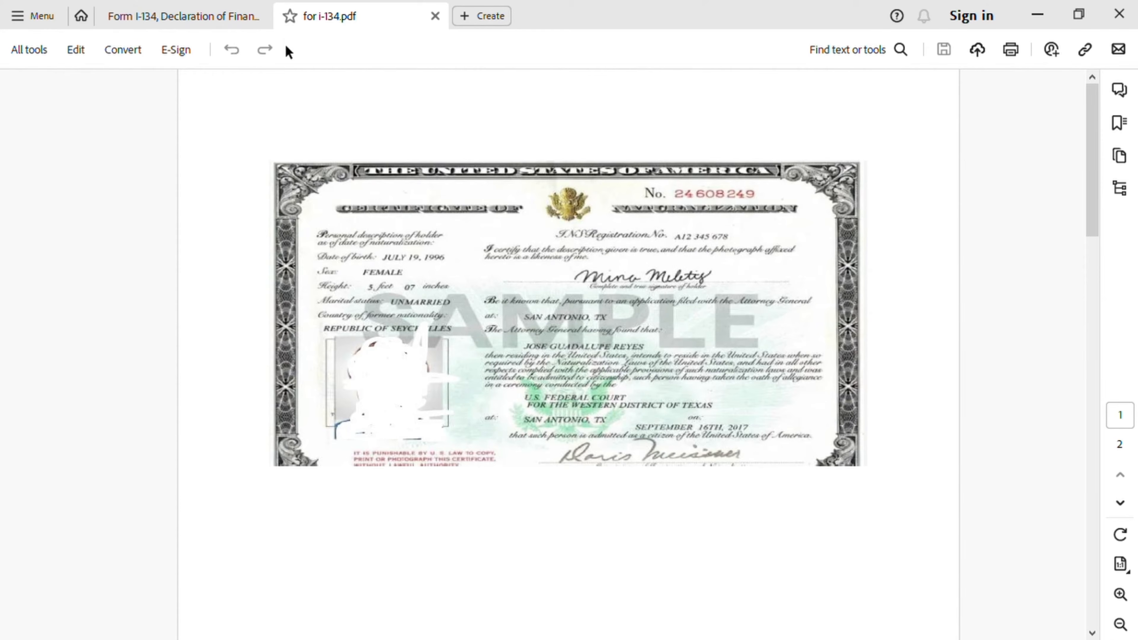
pyautogui.click(216, 17)
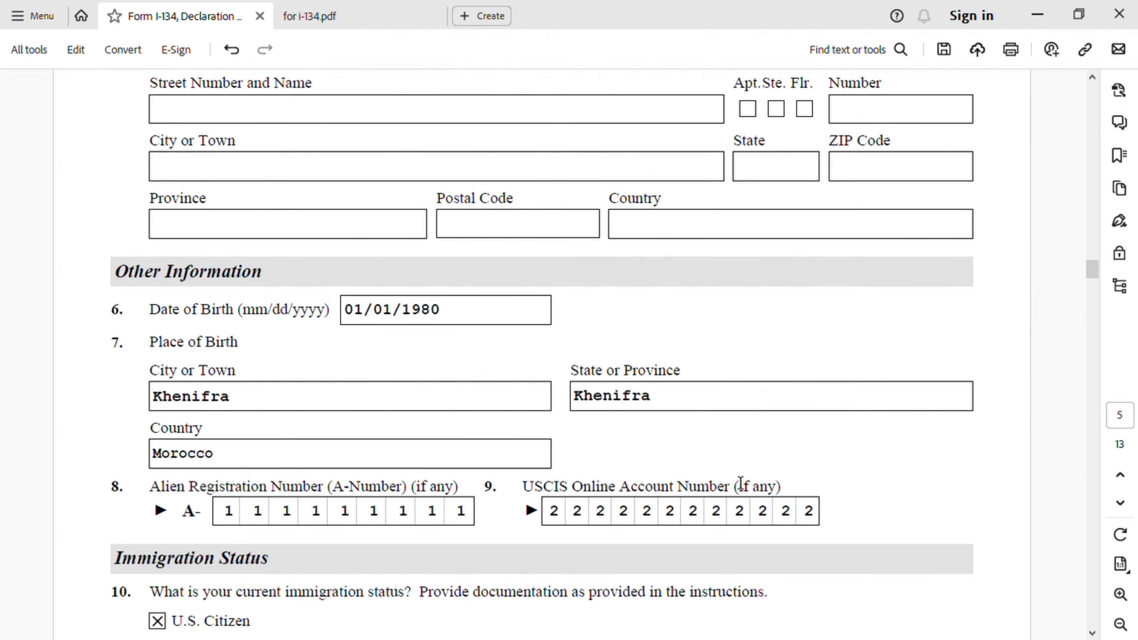
# - Review the supporter's immigration status options in Part 3, Item 10
pyautogui.scroll(-5, 738, 471)
pyautogui.scroll(-2, 738, 471)
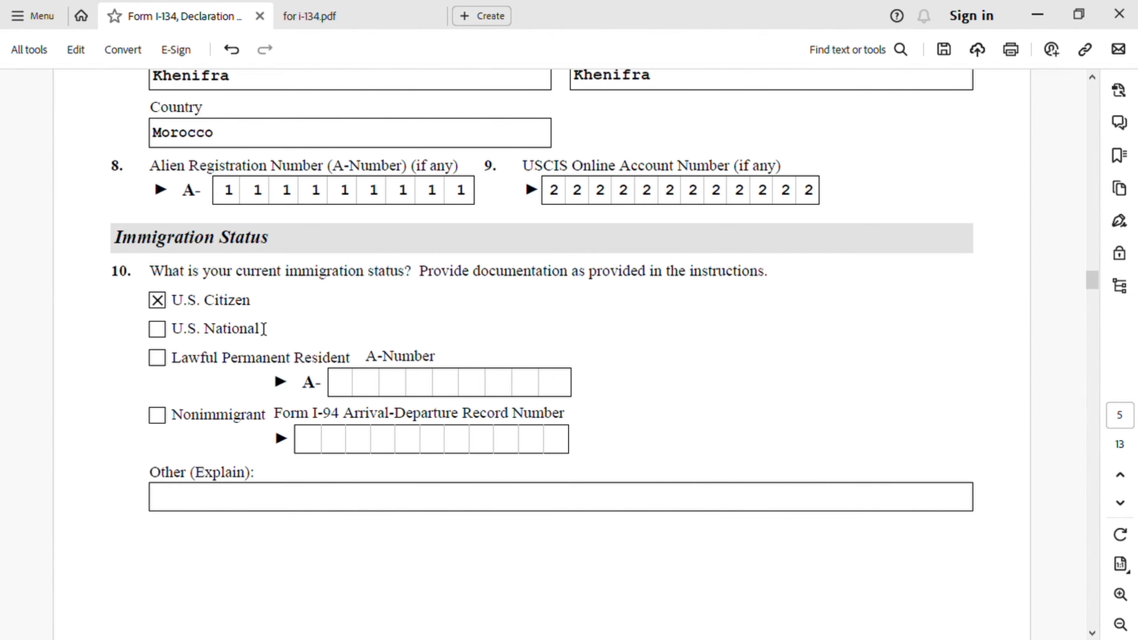
pyautogui.scroll(-5, 580, 444)
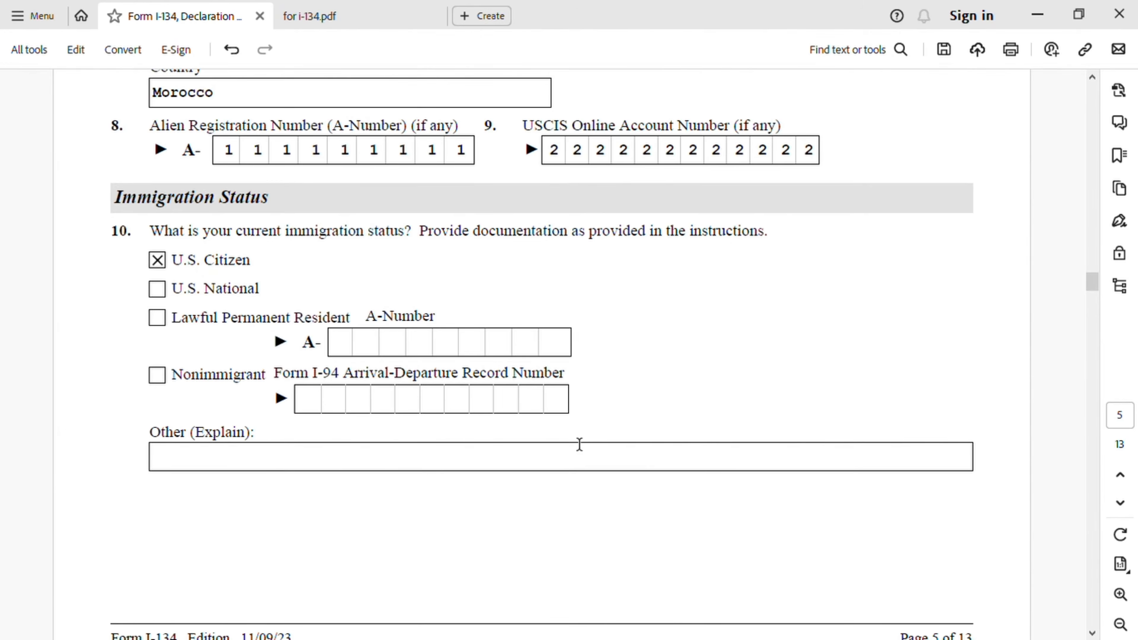
# - Check the supporter's employment details in Part 3, Items 11 to 13, and set the employer's address state to IN
pyautogui.scroll(-8, 580, 445)
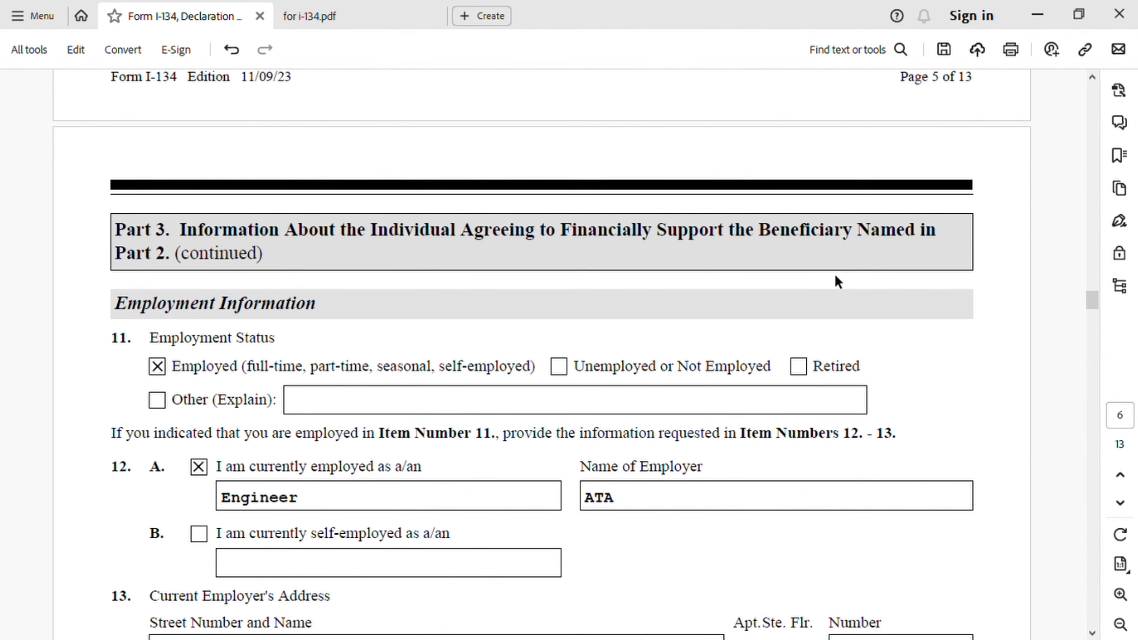
pyautogui.scroll(-3, 325, 418)
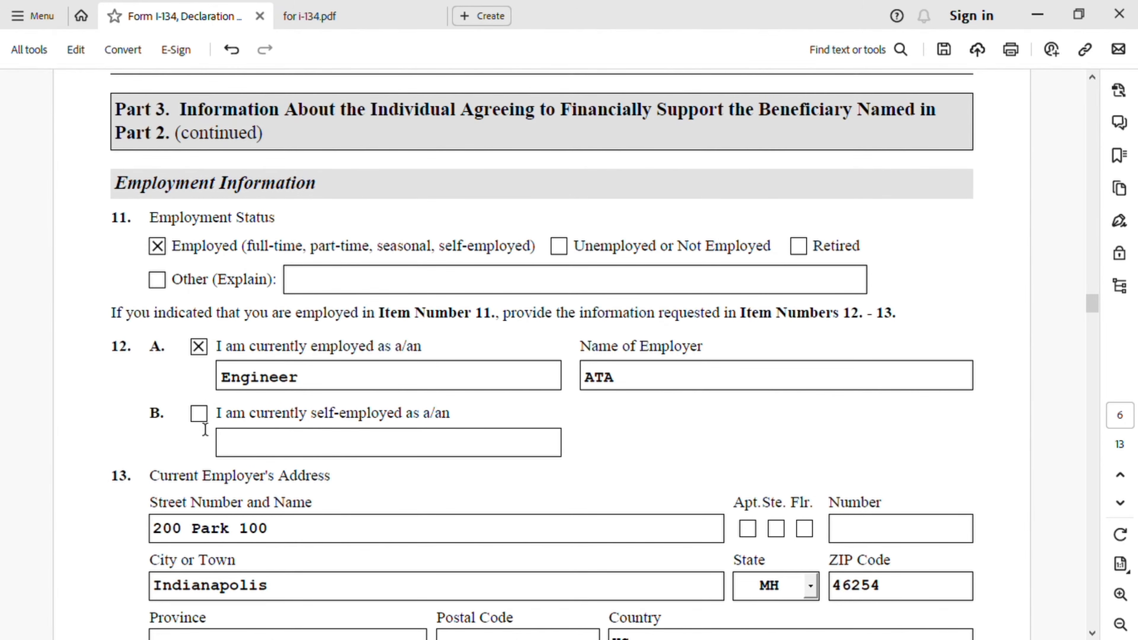
pyautogui.scroll(-3, 322, 437)
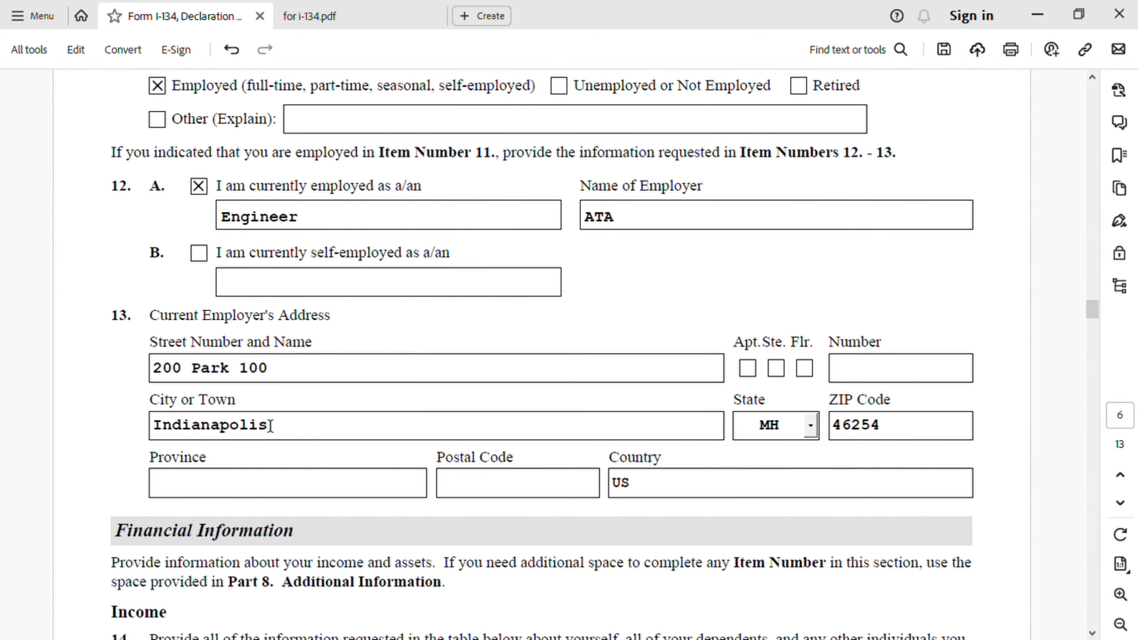
pyautogui.click(810, 429)
pyautogui.press('i')
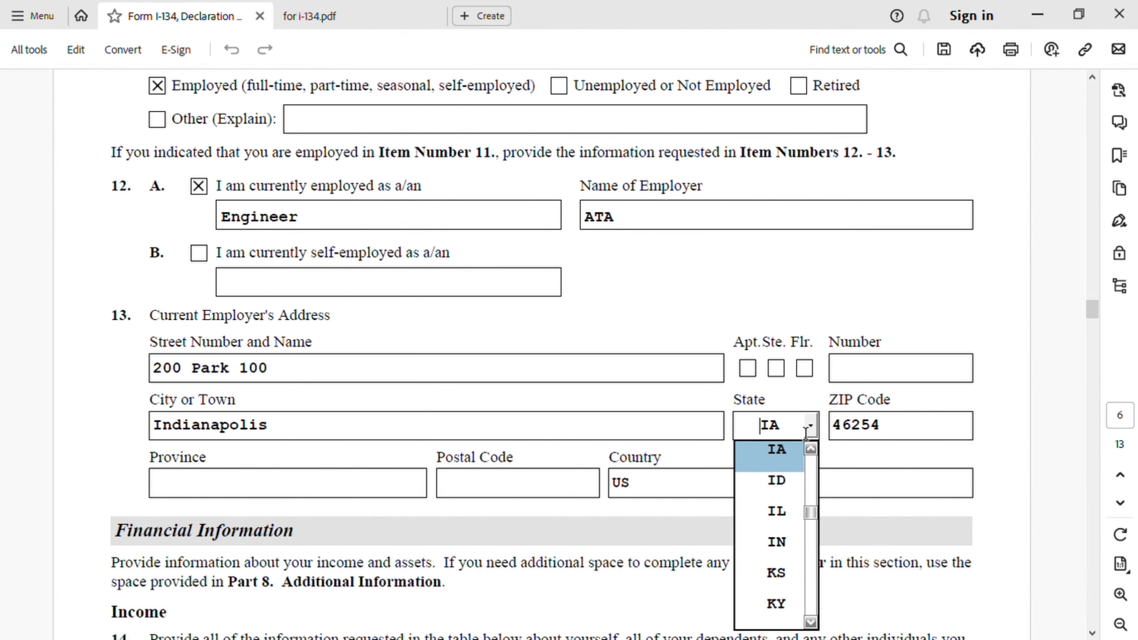
pyautogui.click(794, 539)
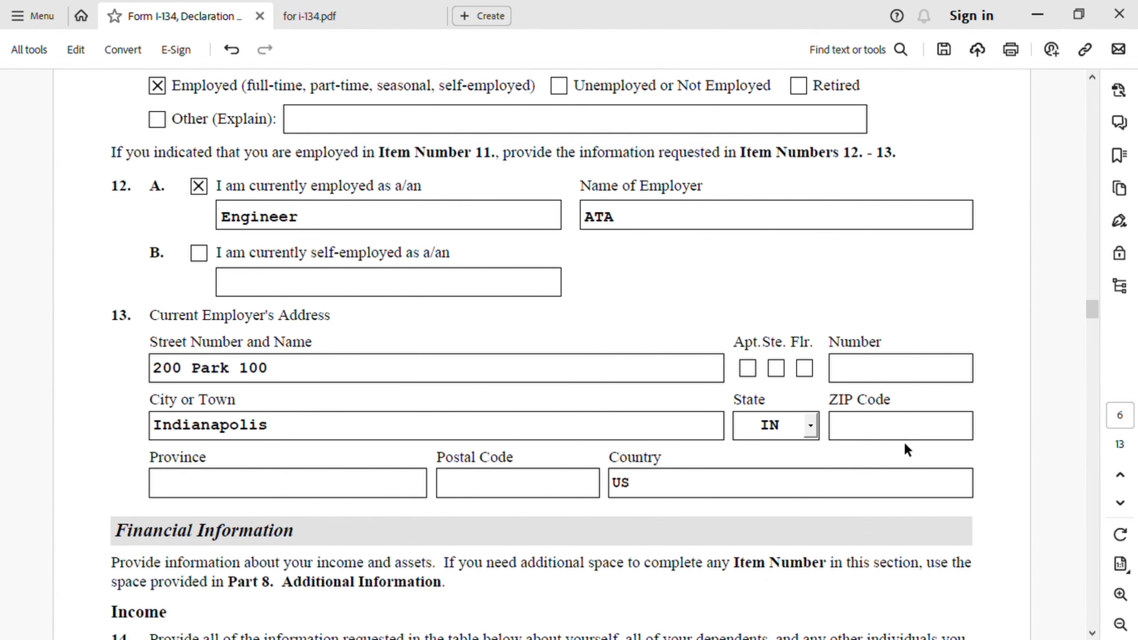
# - Re-enter the ZIP code of the supporter's current employer's address in Item 13
pyautogui.click(894, 431)
pyautogui.write('46231')
pyautogui.press('BackSpace')
pyautogui.press('BackSpace')
pyautogui.press('BackSpace')
pyautogui.write('254')
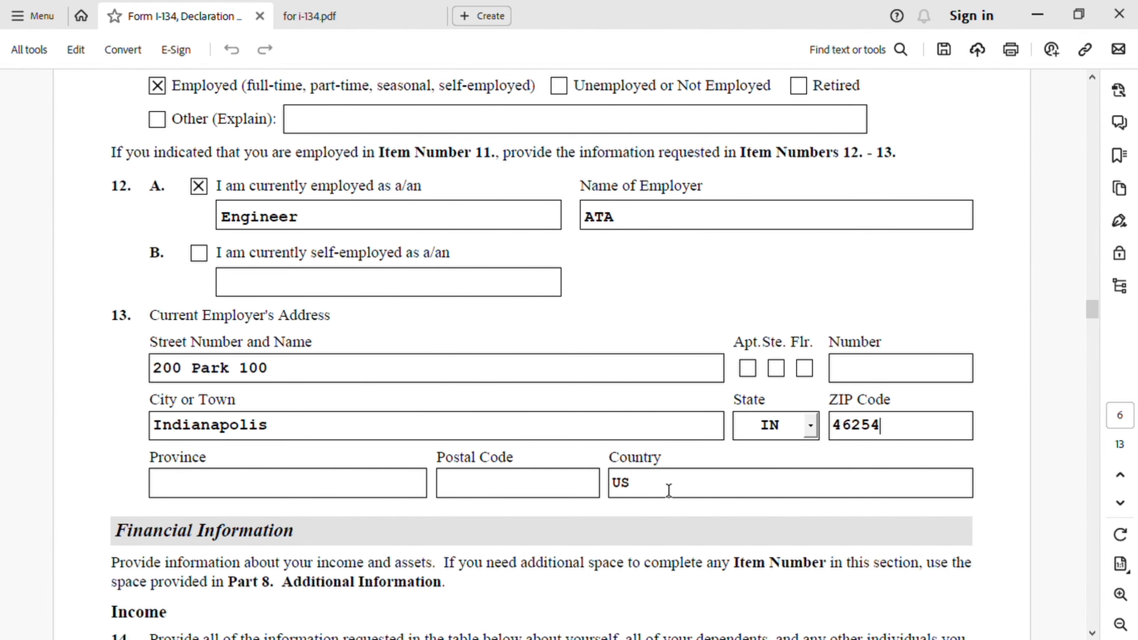
# - Check the supporter's income table in Part 3, Item 14, and set the Total Number of Dependents to 1
pyautogui.scroll(-6, 691, 489)
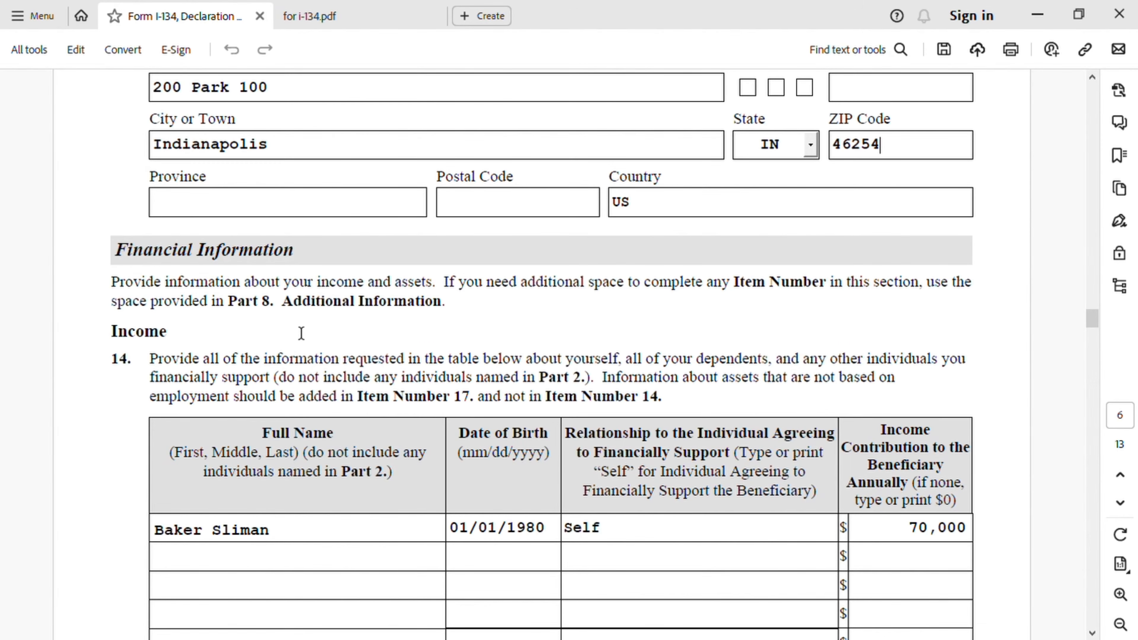
pyautogui.scroll(-1, 332, 405)
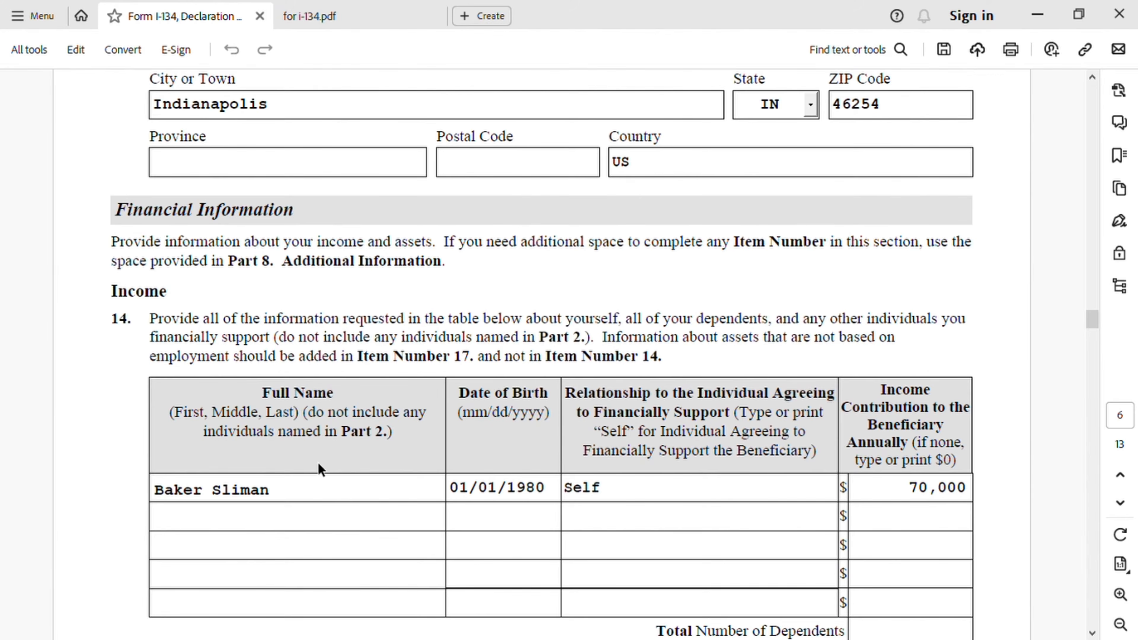
pyautogui.scroll(-1, 317, 462)
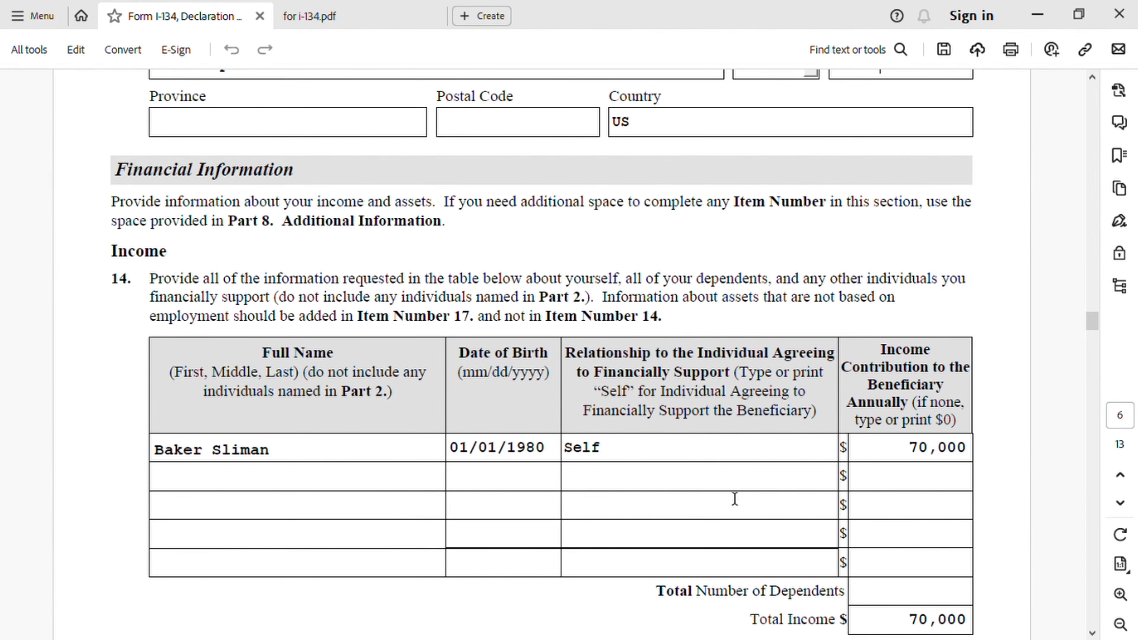
pyautogui.scroll(1, 321, 444)
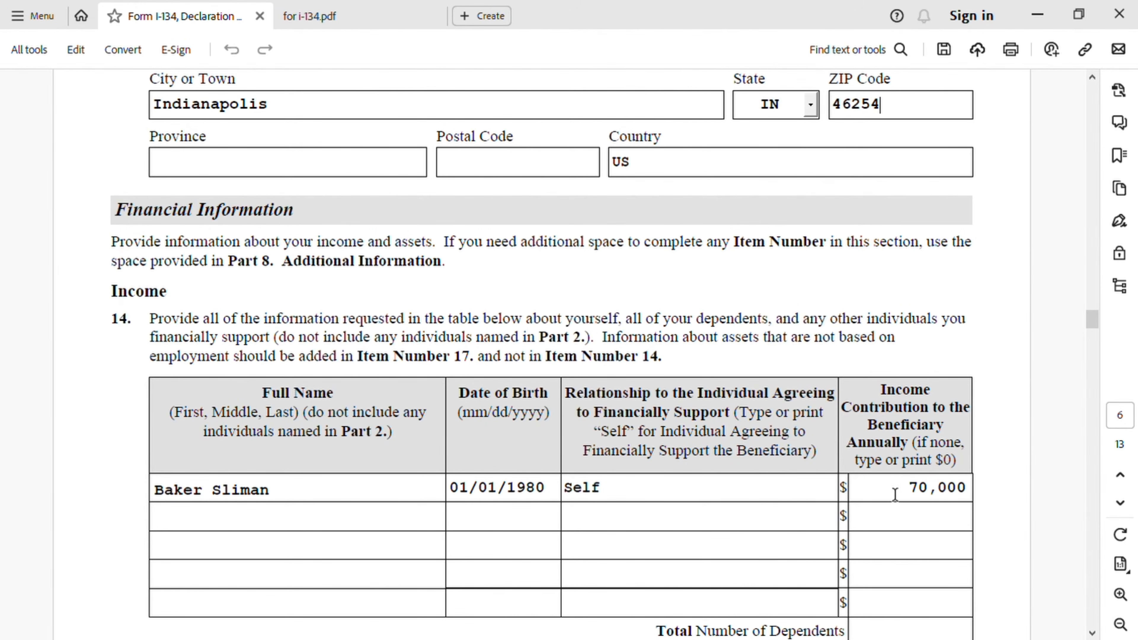
pyautogui.scroll(-2, 919, 488)
pyautogui.scroll(-2, 922, 481)
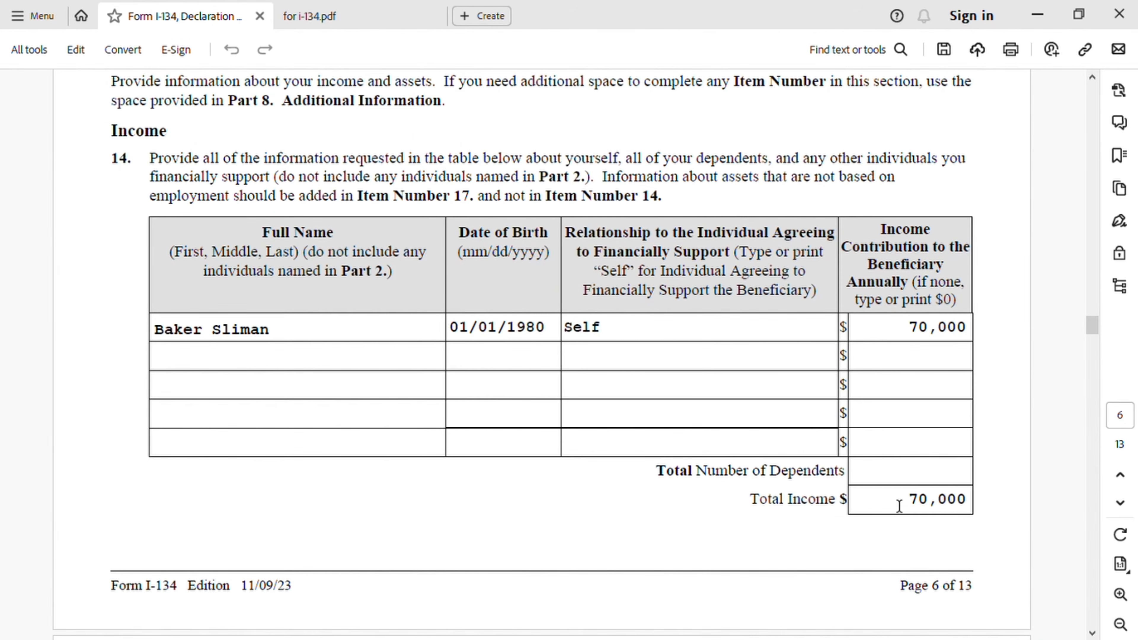
pyautogui.click(891, 478)
pyautogui.click(789, 559)
# - Change the Total Number of Dependents below the Item 14 income table to 0
pyautogui.scroll(-3, 675, 510)
pyautogui.scroll(-10, 676, 497)
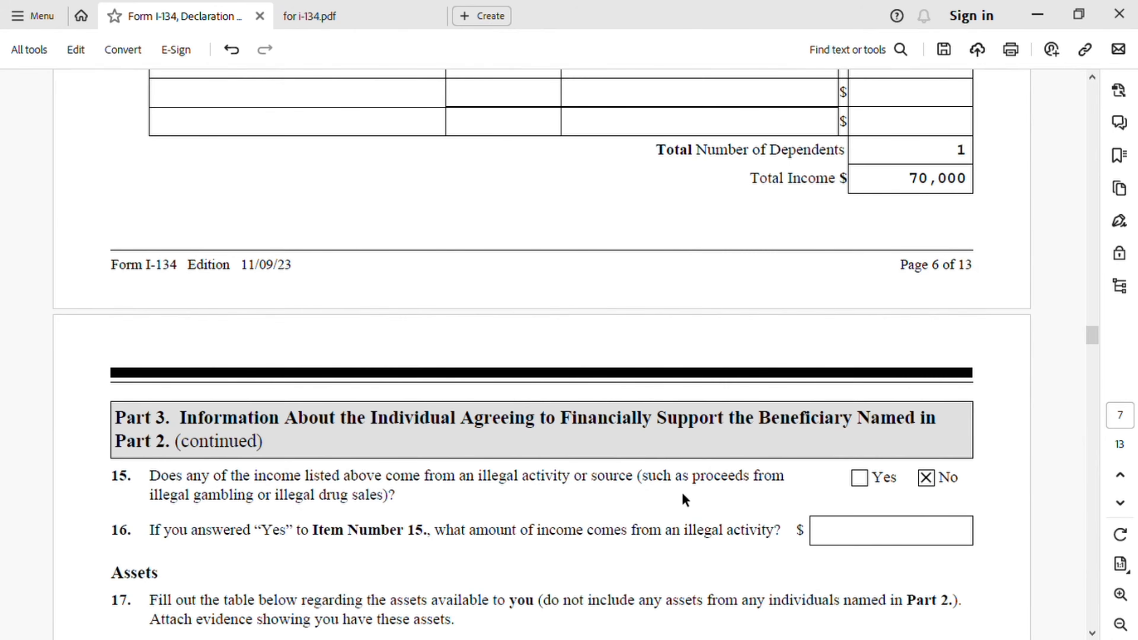
pyautogui.scroll(-3, 692, 492)
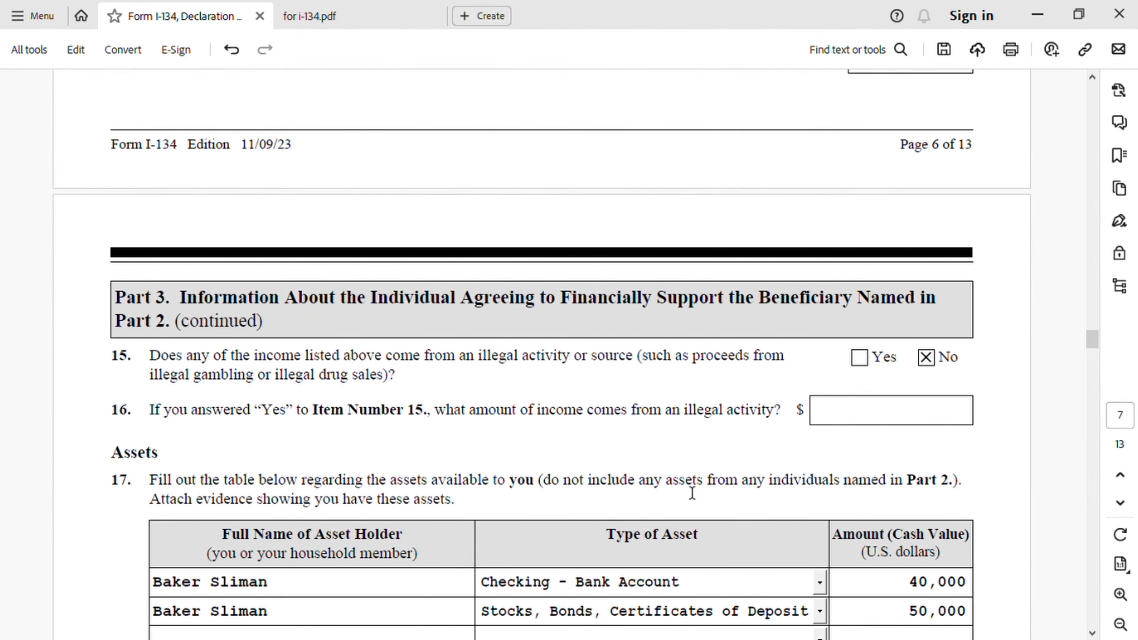
pyautogui.scroll(10, 506, 418)
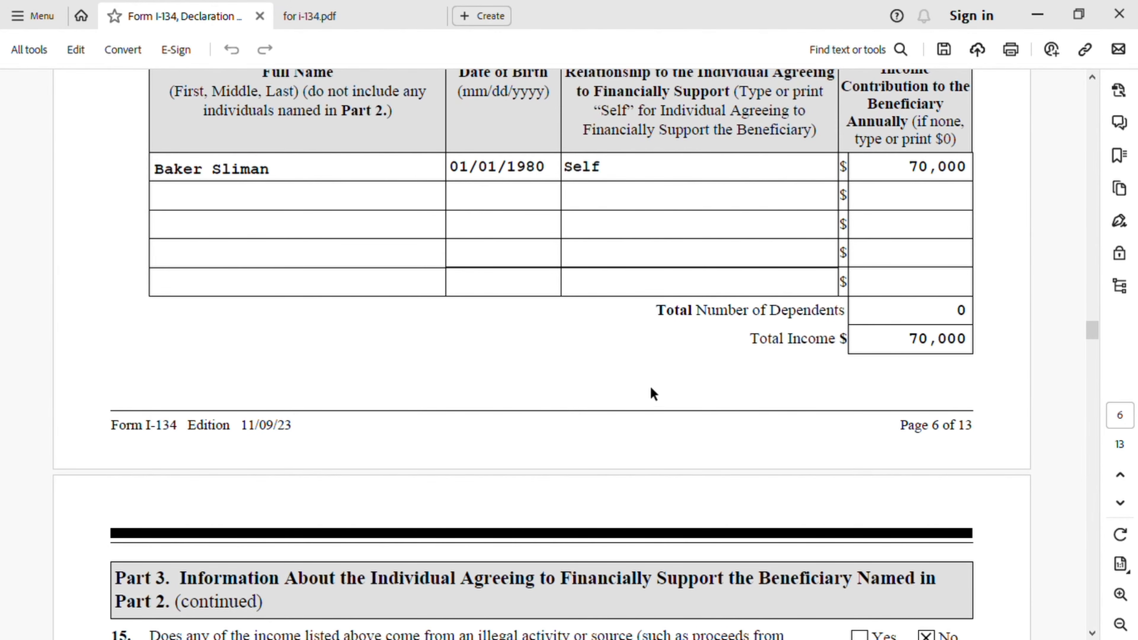
pyautogui.scroll(-3, 736, 407)
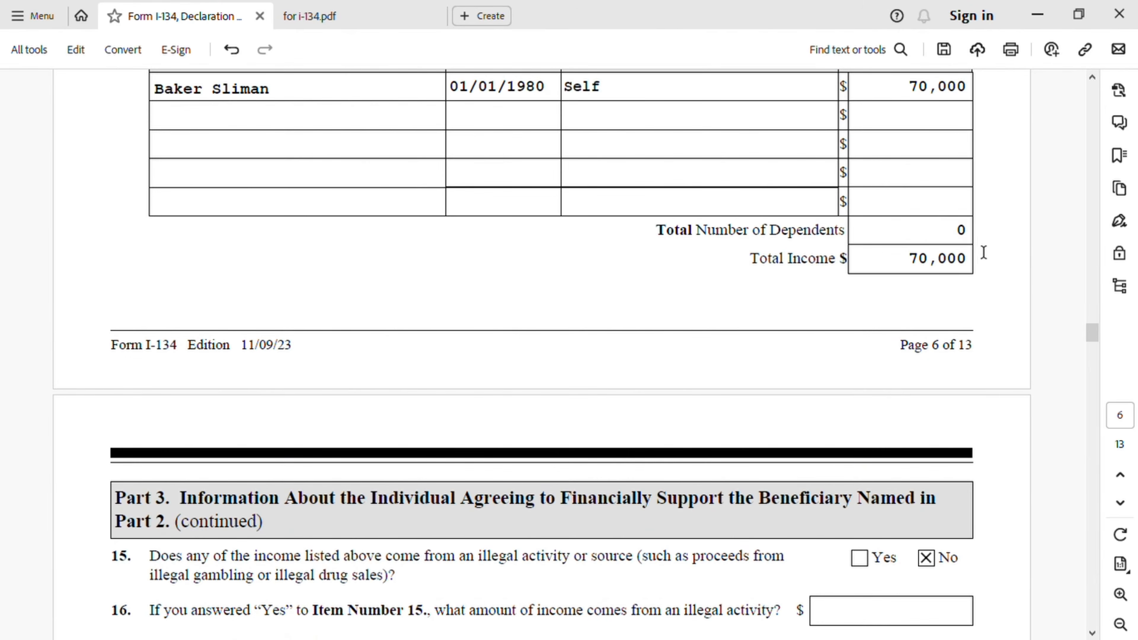
# - Review the illegal-income questions in Part 3, Items 15 and 16, and the supporter's assets table in Item 17
pyautogui.scroll(-4, 480, 404)
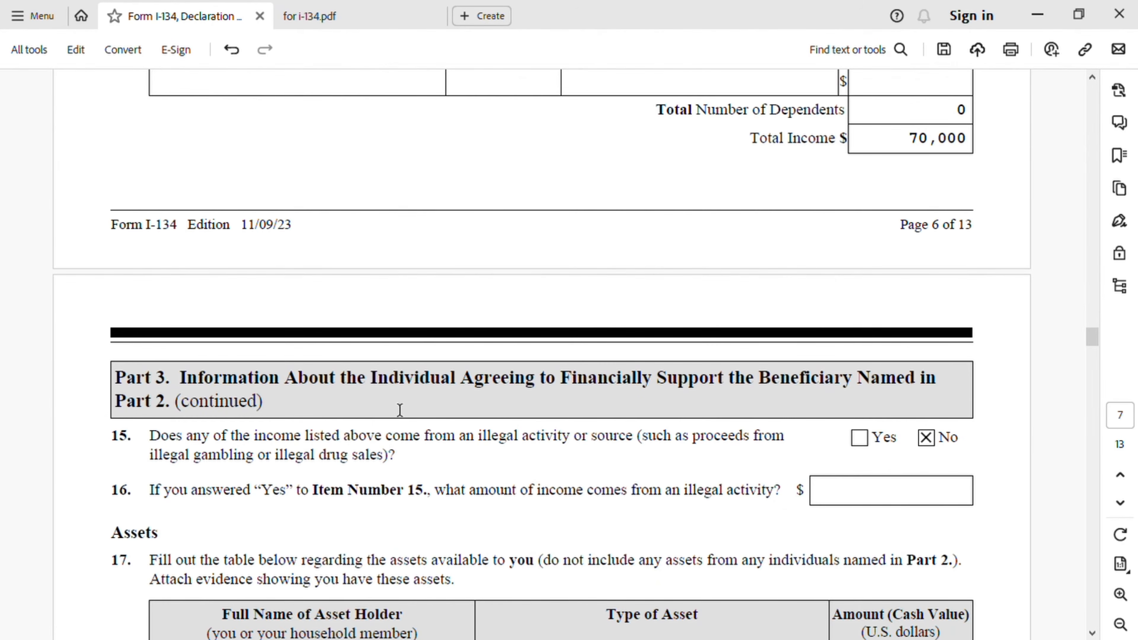
pyautogui.scroll(-1, 399, 410)
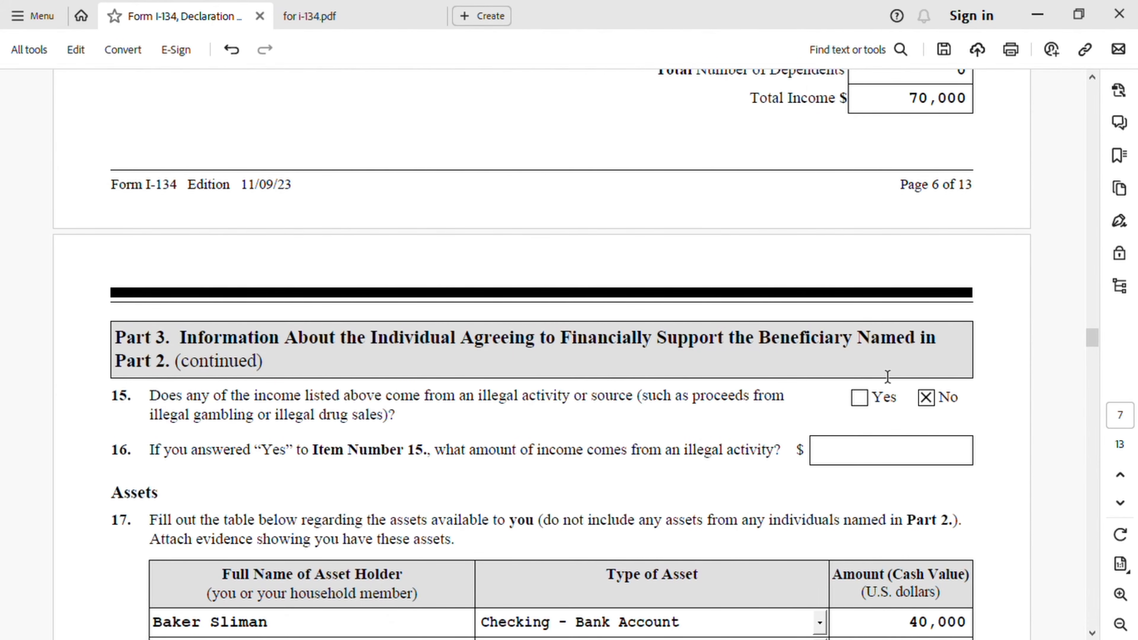
pyautogui.scroll(-3, 309, 389)
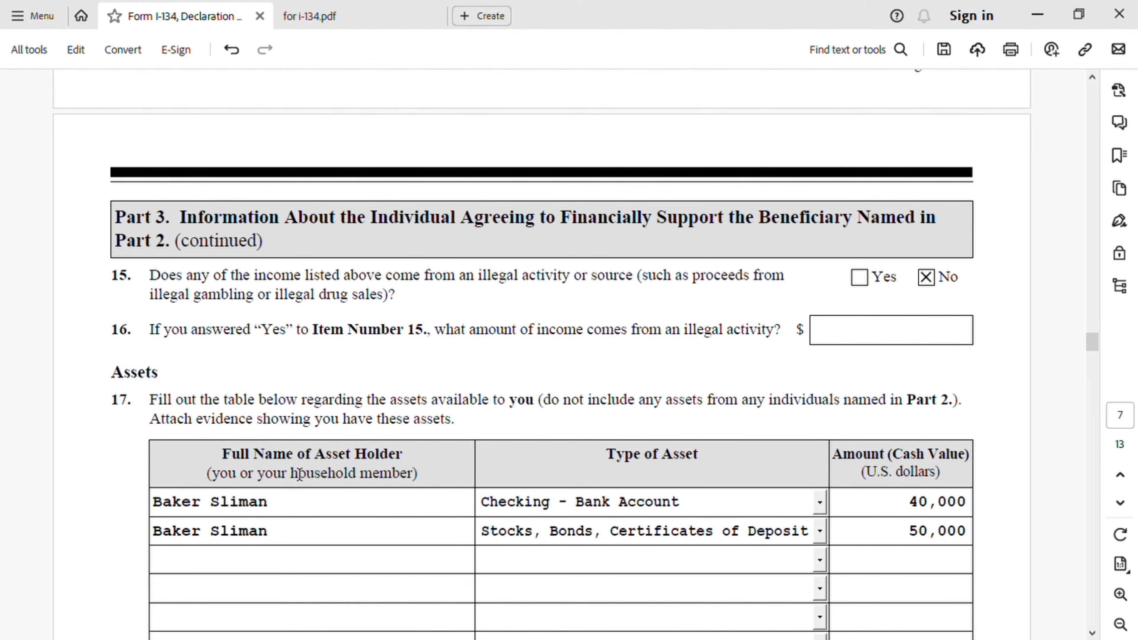
pyautogui.scroll(-3, 302, 474)
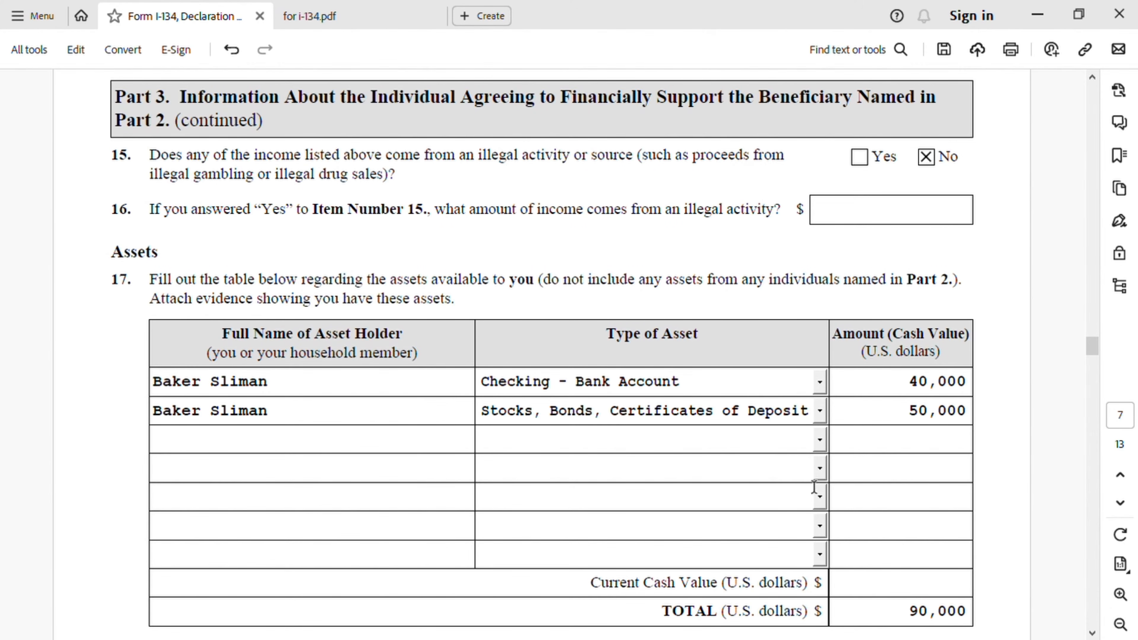
pyautogui.scroll(-2, 871, 483)
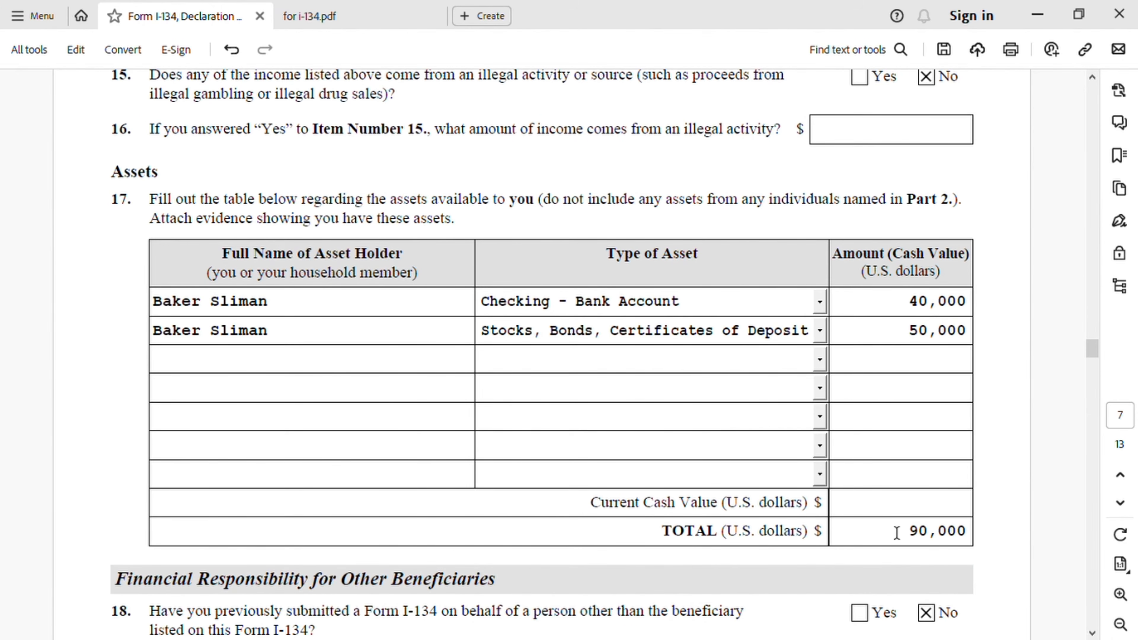
# - Review the supporter's responsibility for other beneficiaries in Items 18 to 20 and the intended contributions in Item 21
pyautogui.scroll(-7, 896, 533)
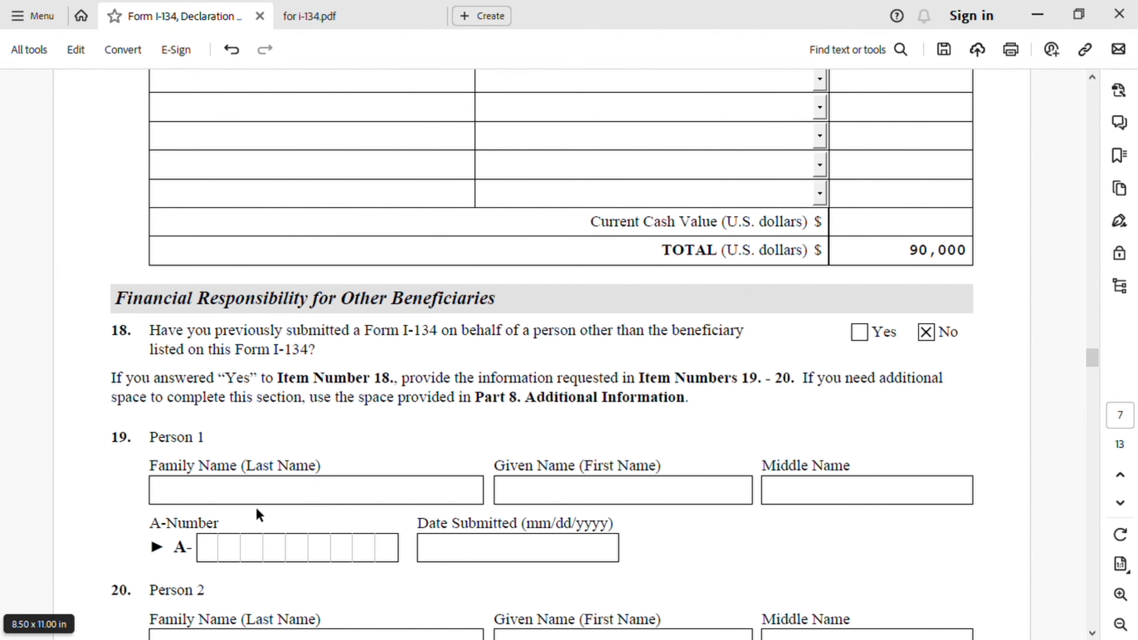
pyautogui.scroll(-10, 239, 517)
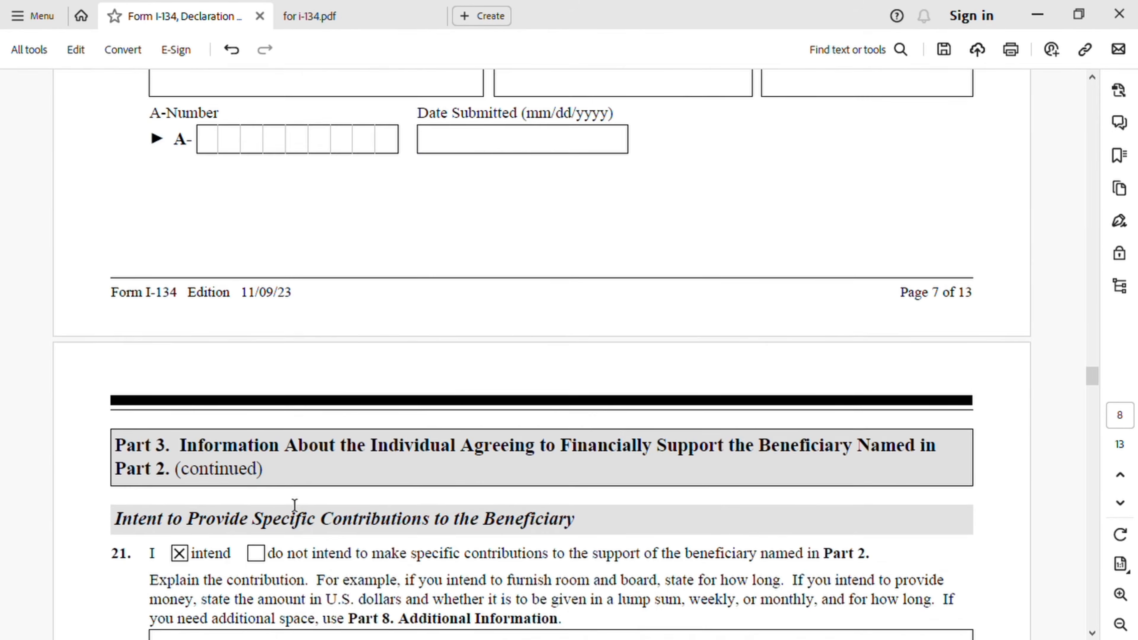
pyautogui.scroll(-4, 294, 505)
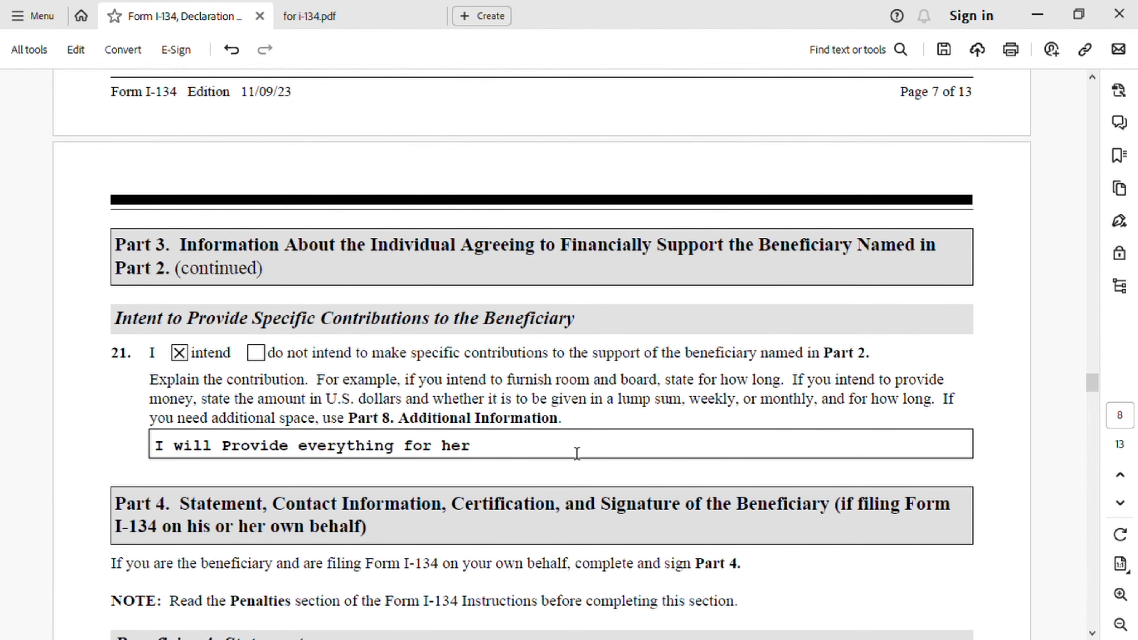
# - Review Part 4, covering the beneficiary's statement, contact information, certification and signature in Items 1 to 6
pyautogui.scroll(-5, 577, 453)
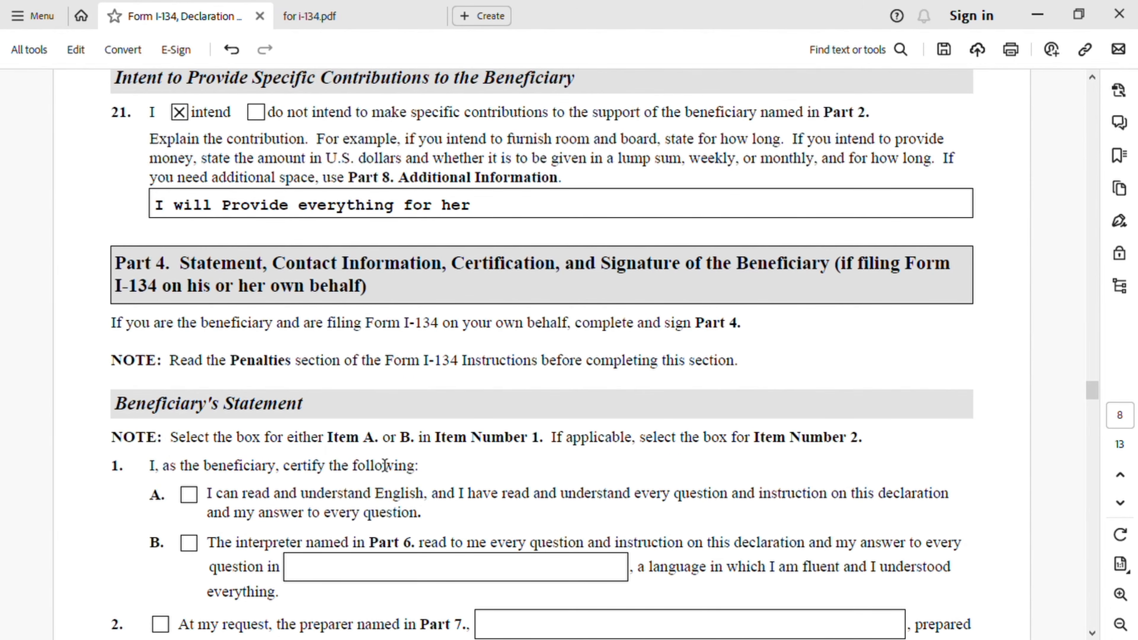
pyautogui.scroll(-3, 311, 437)
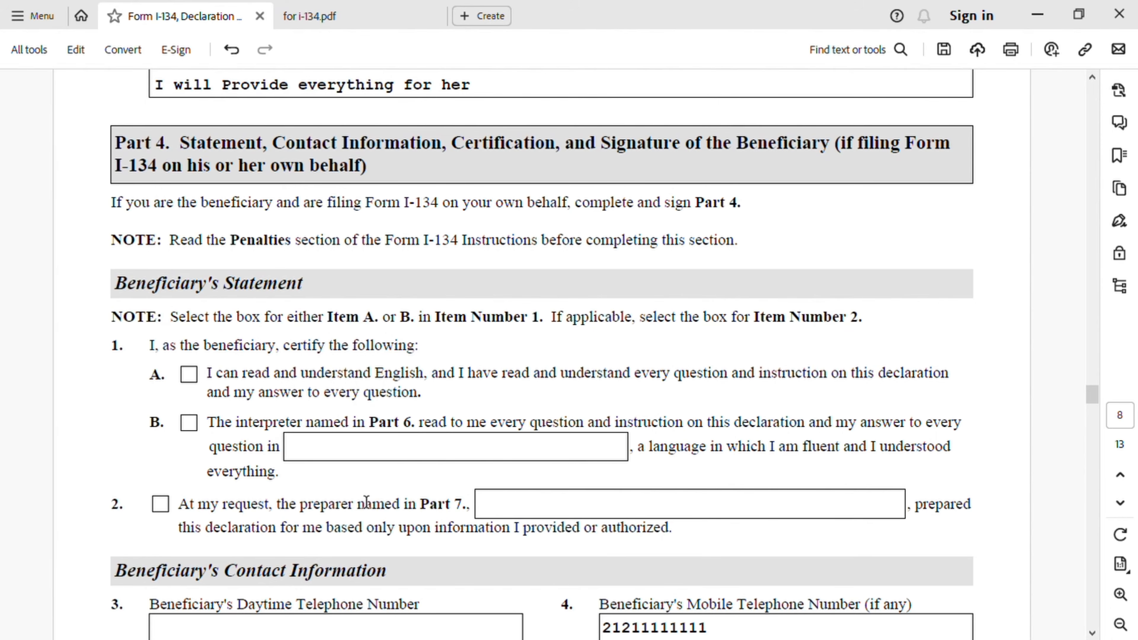
pyautogui.scroll(-3, 287, 451)
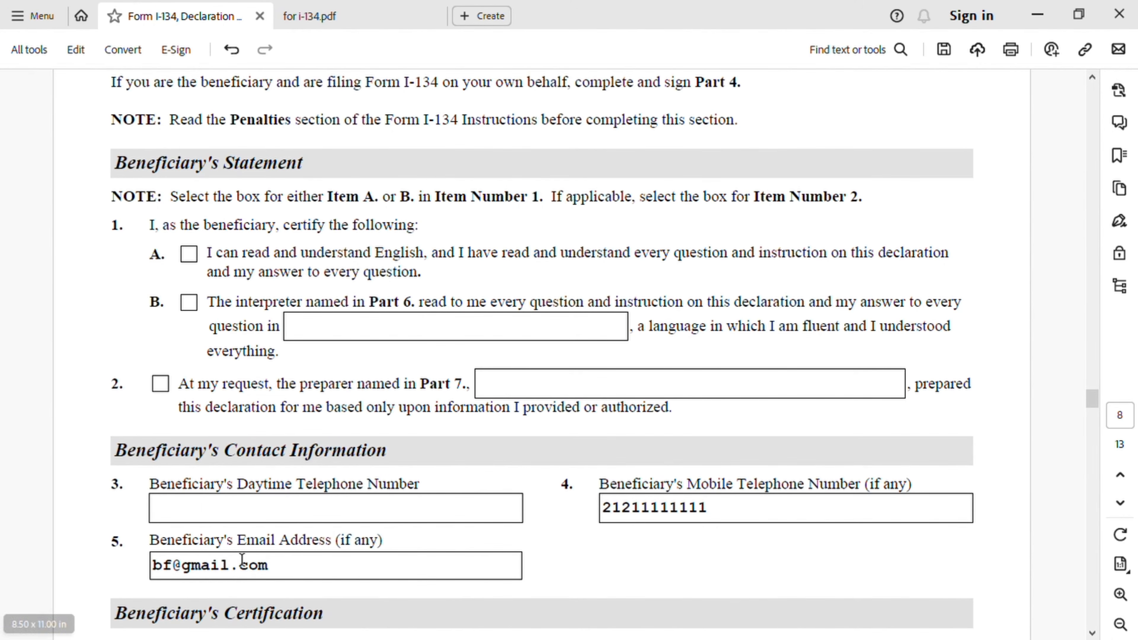
pyautogui.scroll(-5, 391, 573)
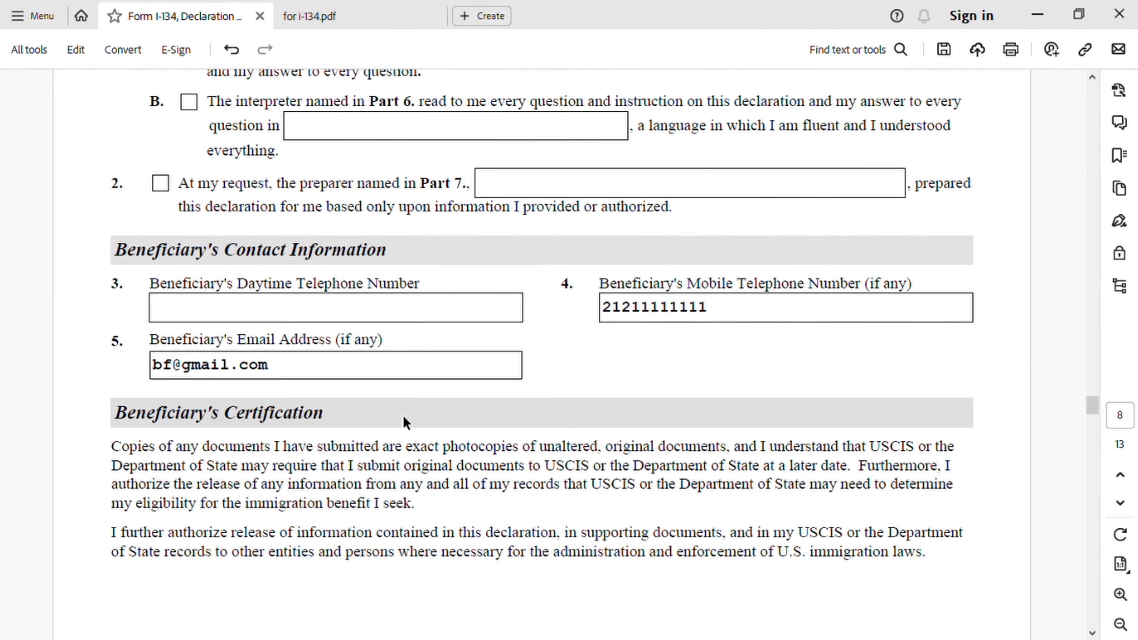
pyautogui.scroll(-5, 329, 415)
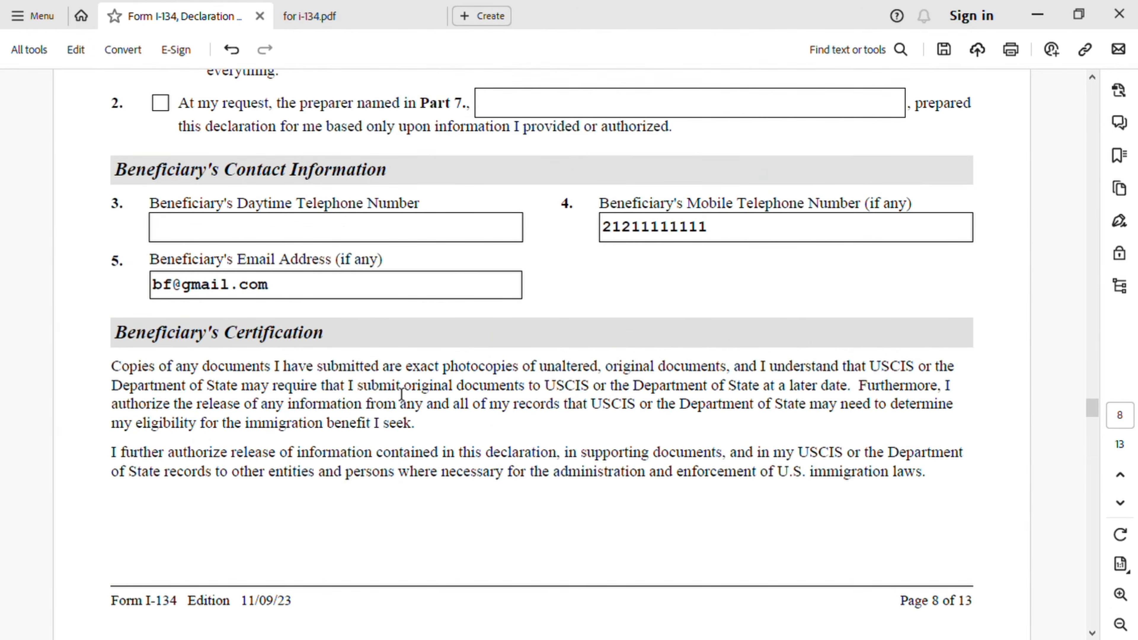
pyautogui.scroll(-7, 442, 331)
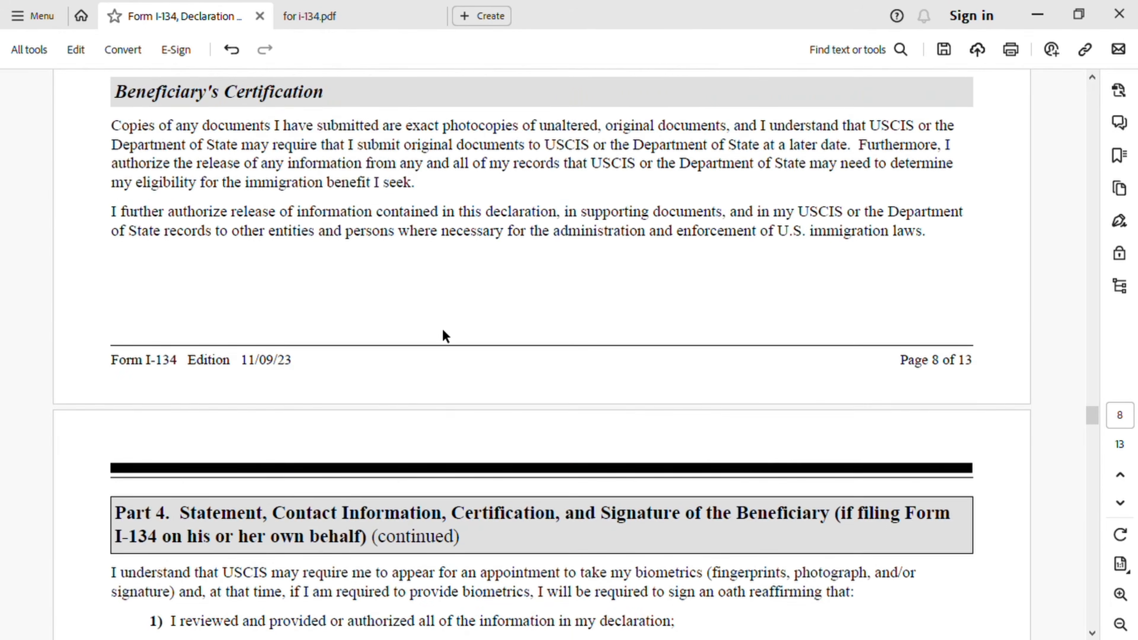
pyautogui.scroll(-2, 577, 381)
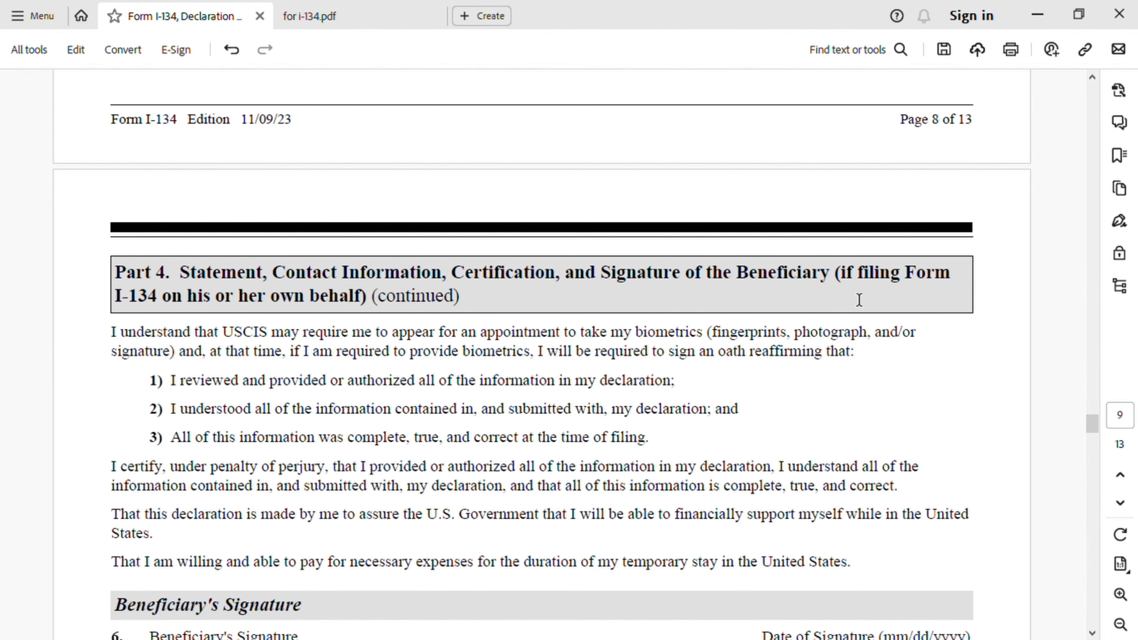
pyautogui.scroll(-3, 461, 356)
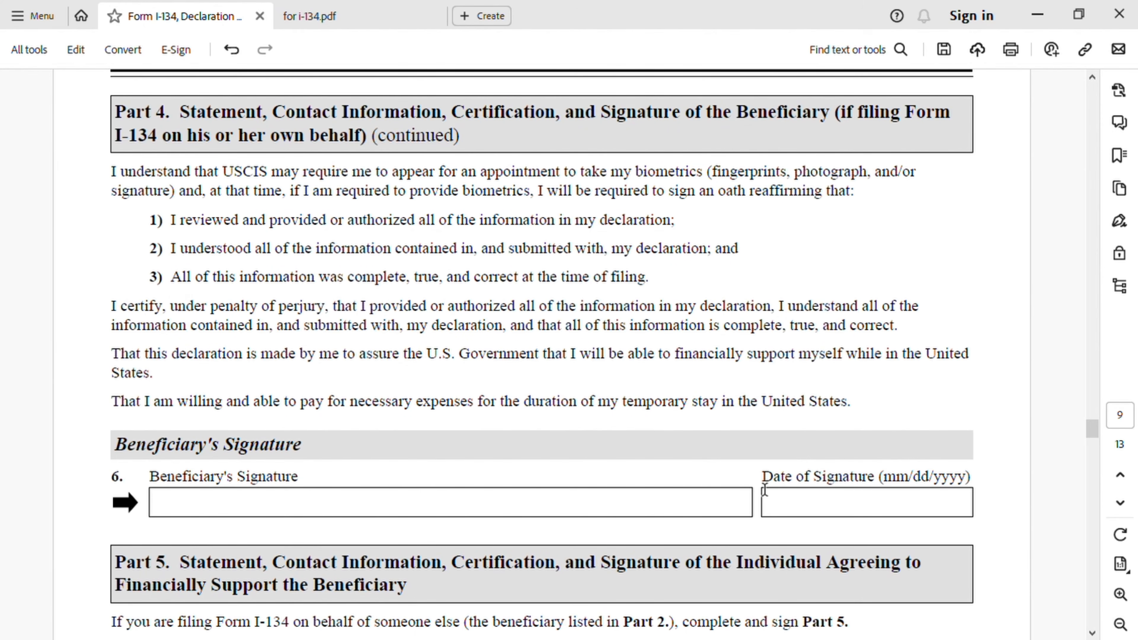
# - Review the supporter's statement and contact information in Part 5, Items 1 to 5
pyautogui.scroll(-4, 717, 494)
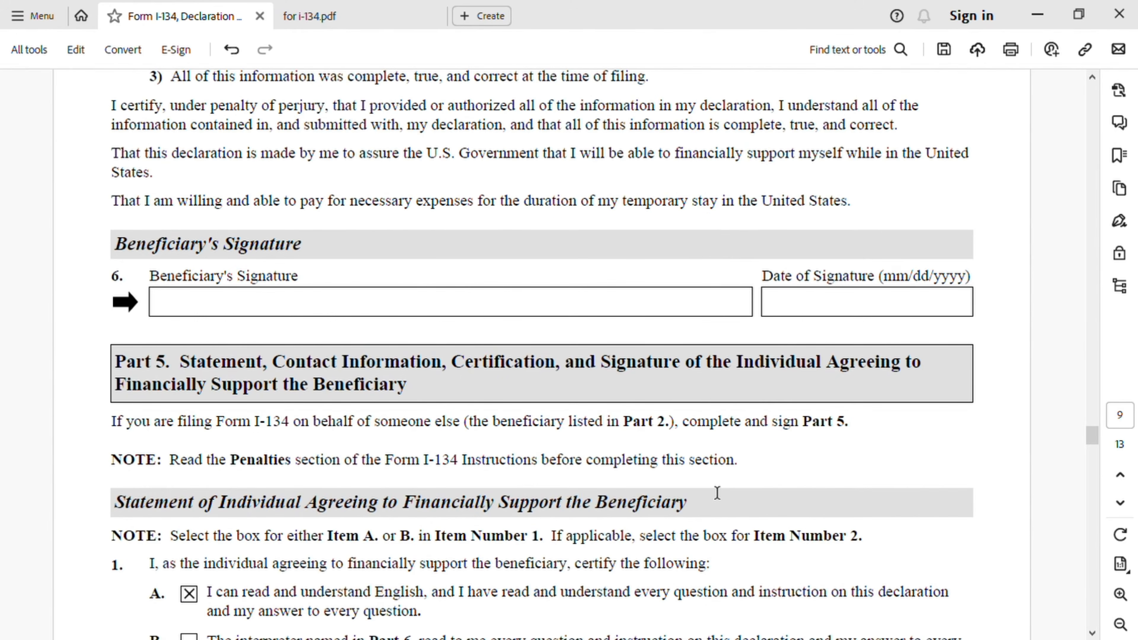
pyautogui.scroll(-2, 717, 493)
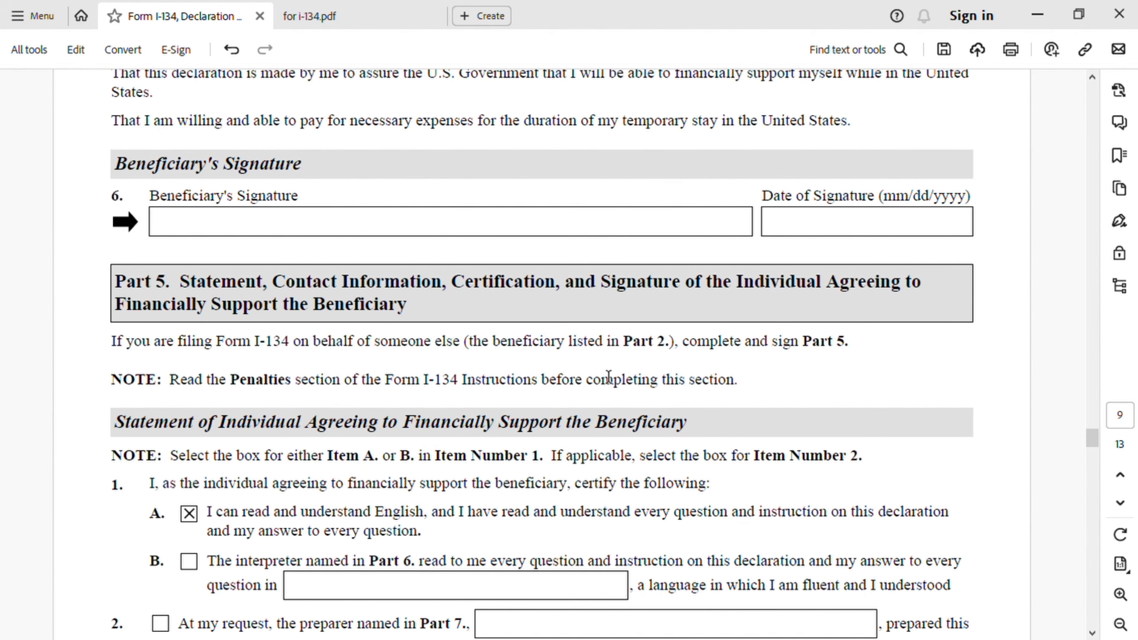
pyautogui.scroll(-3, 386, 397)
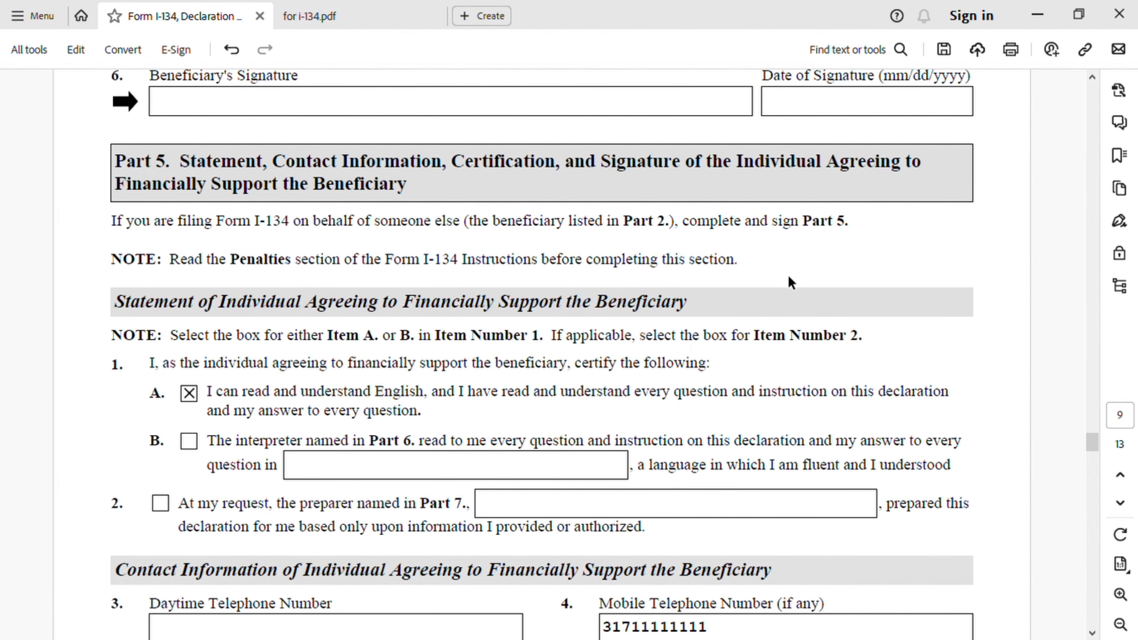
pyautogui.scroll(-2, 476, 381)
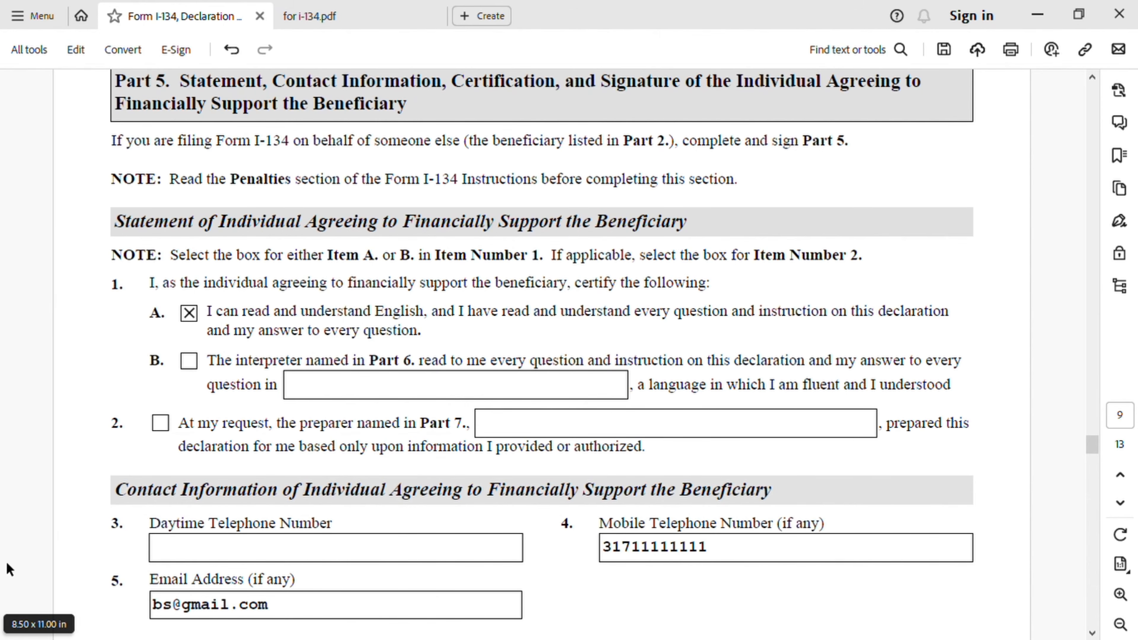
# - Review the supporter's certification in Part 5 and the signature and date fields in Item 6
pyautogui.scroll(-3, 339, 486)
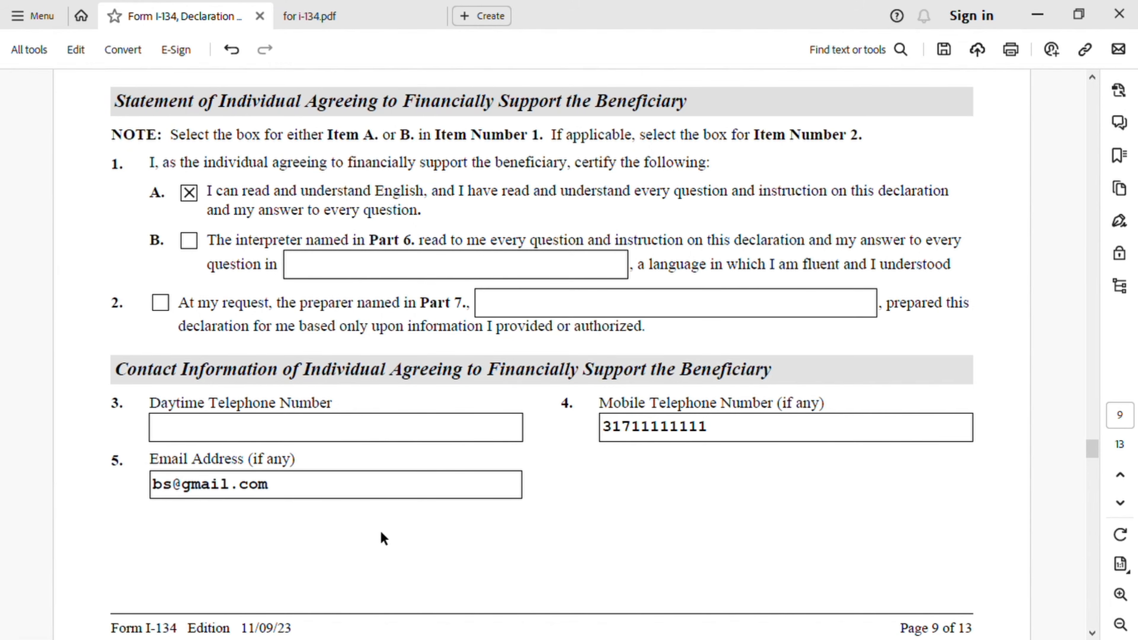
pyautogui.scroll(-2, 385, 531)
pyautogui.scroll(-6, 393, 533)
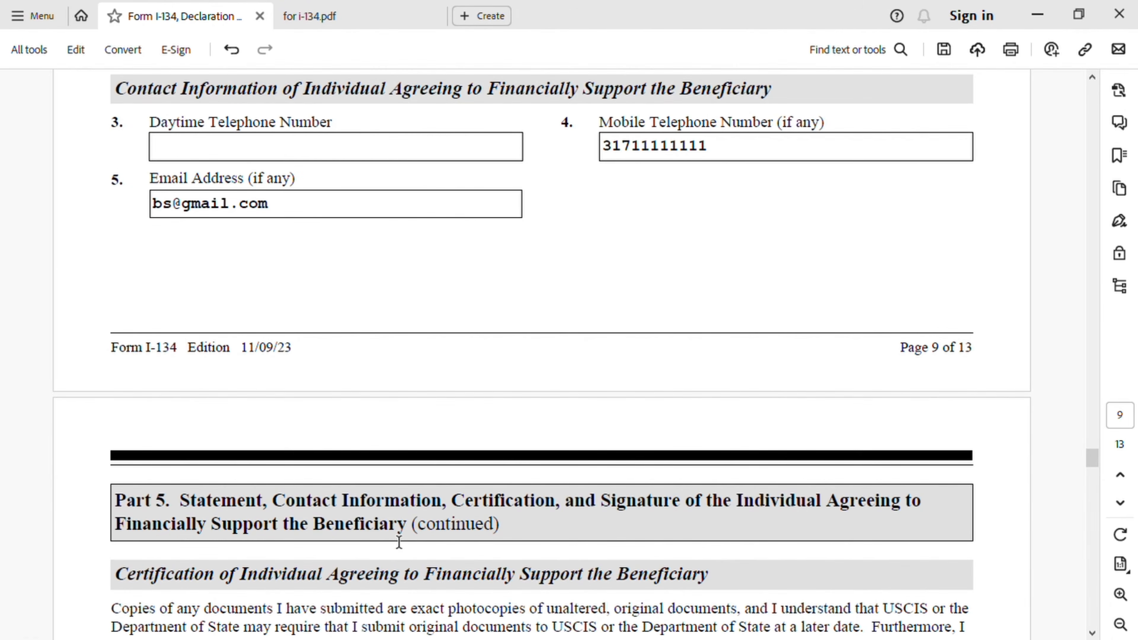
pyautogui.scroll(-1, 399, 543)
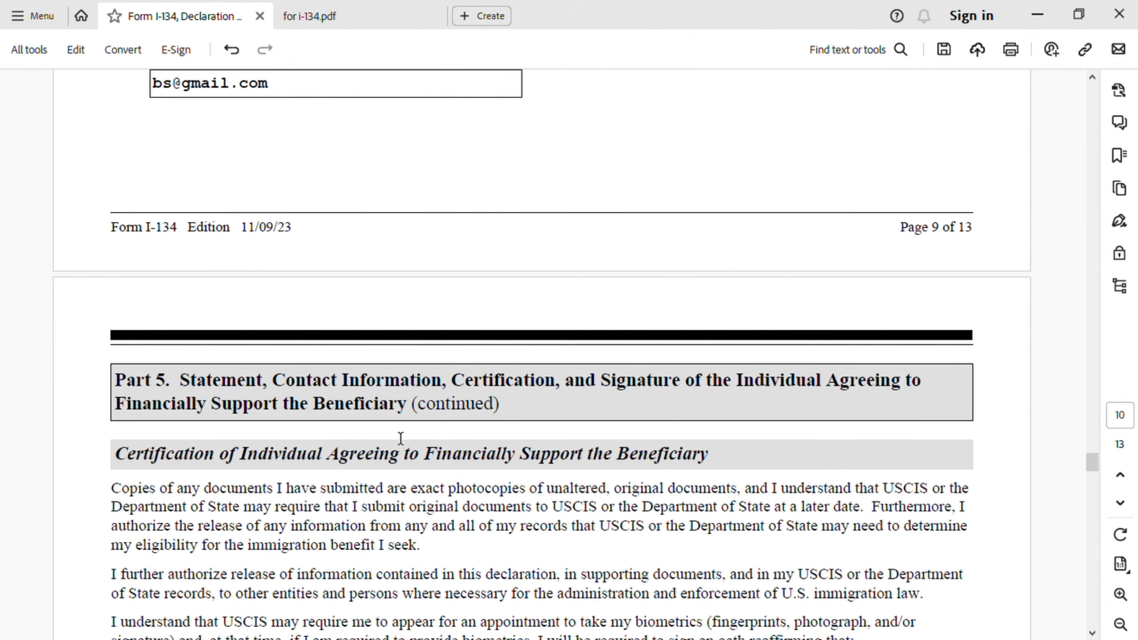
pyautogui.scroll(-6, 414, 478)
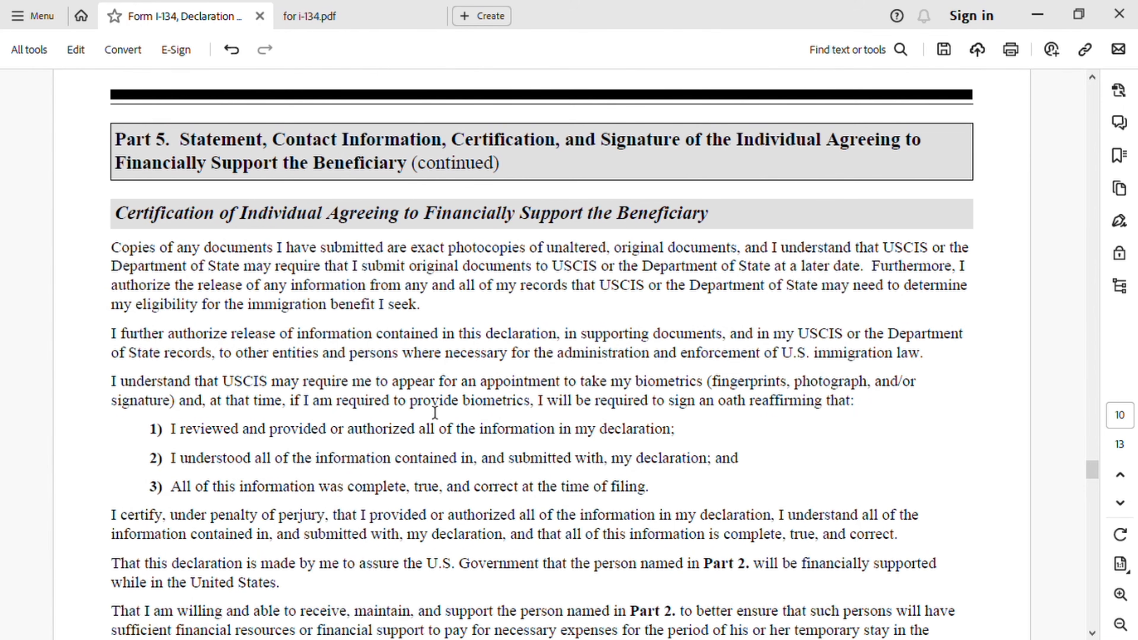
pyautogui.scroll(-1, 303, 433)
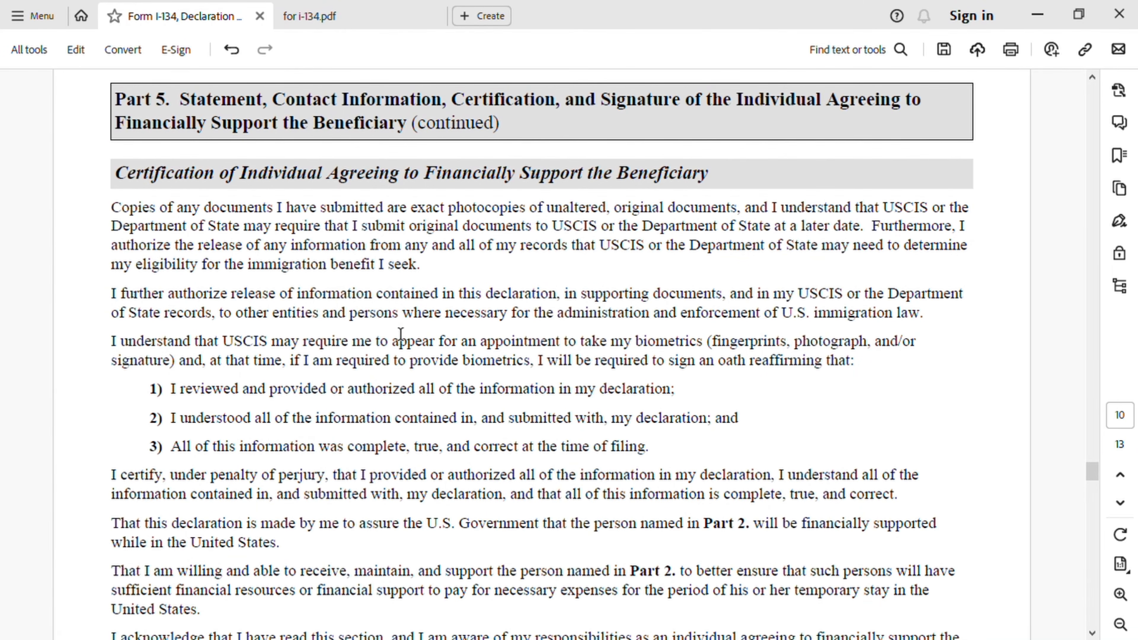
pyautogui.scroll(-4, 415, 413)
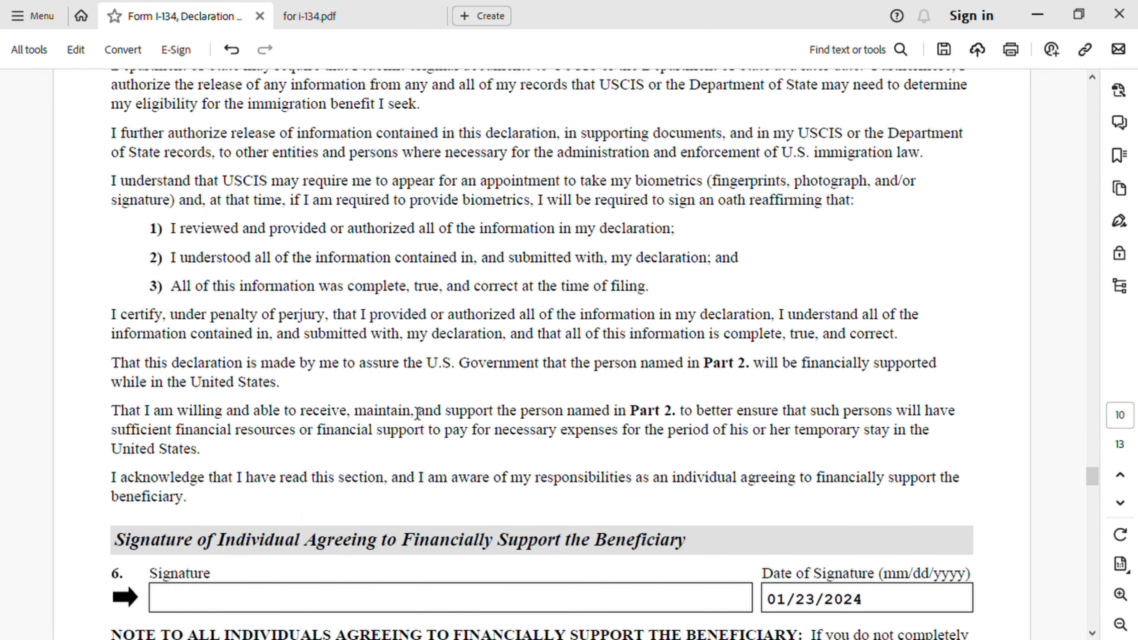
pyautogui.scroll(-3, 417, 412)
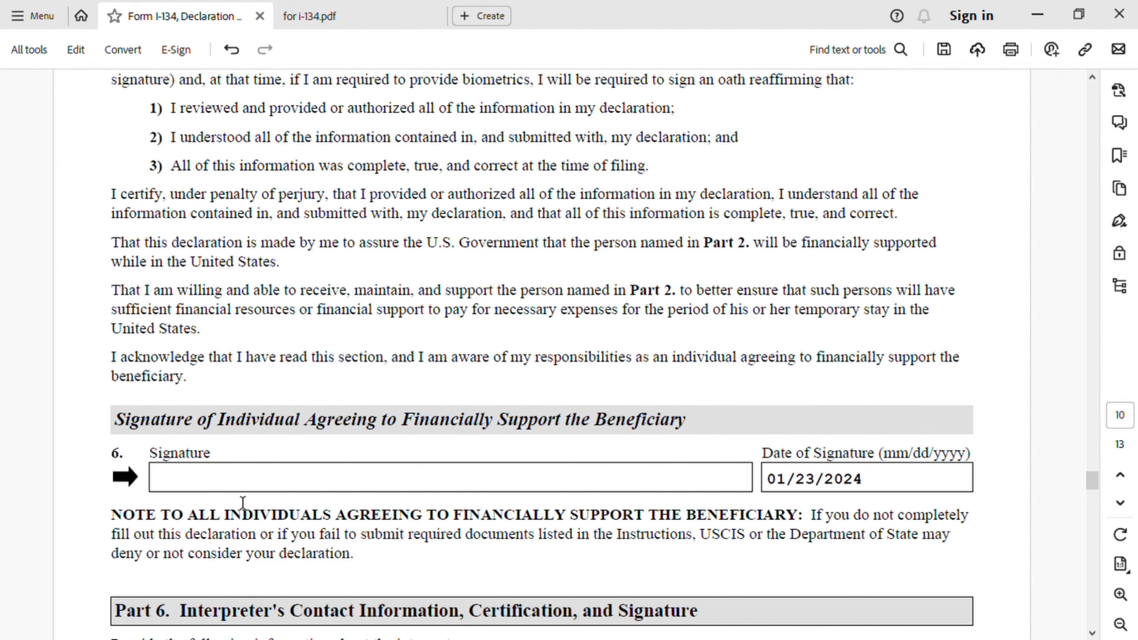
pyautogui.scroll(-3, 278, 502)
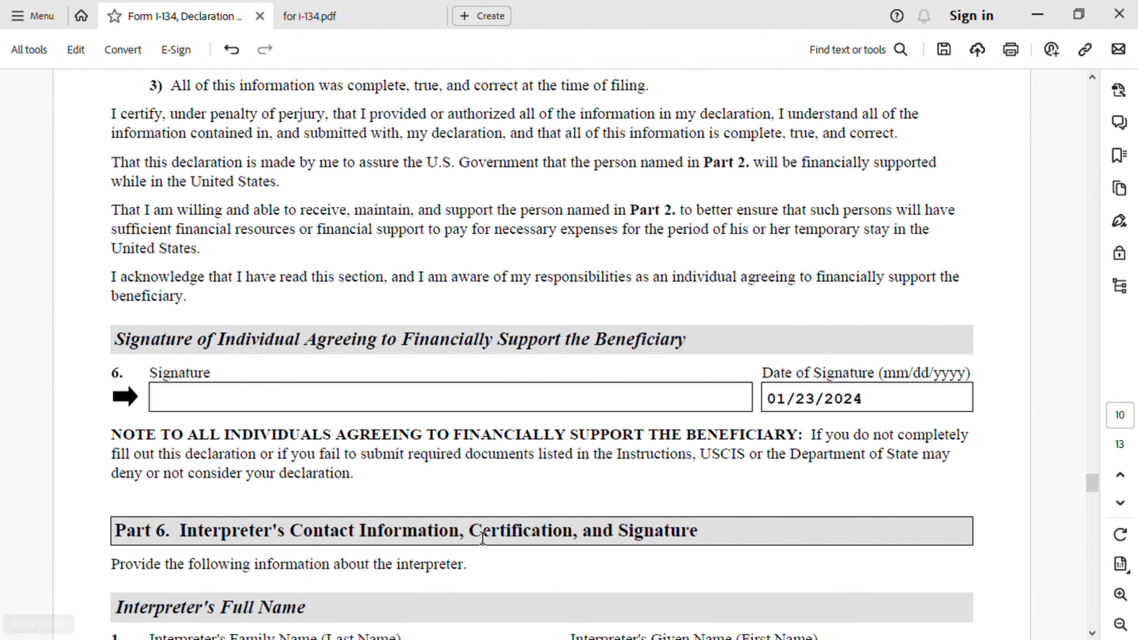
# - Review Part 6, covering the interpreter's name, mailing address, contact information, certification and signature in Items 1 to 7
pyautogui.scroll(-10, 464, 539)
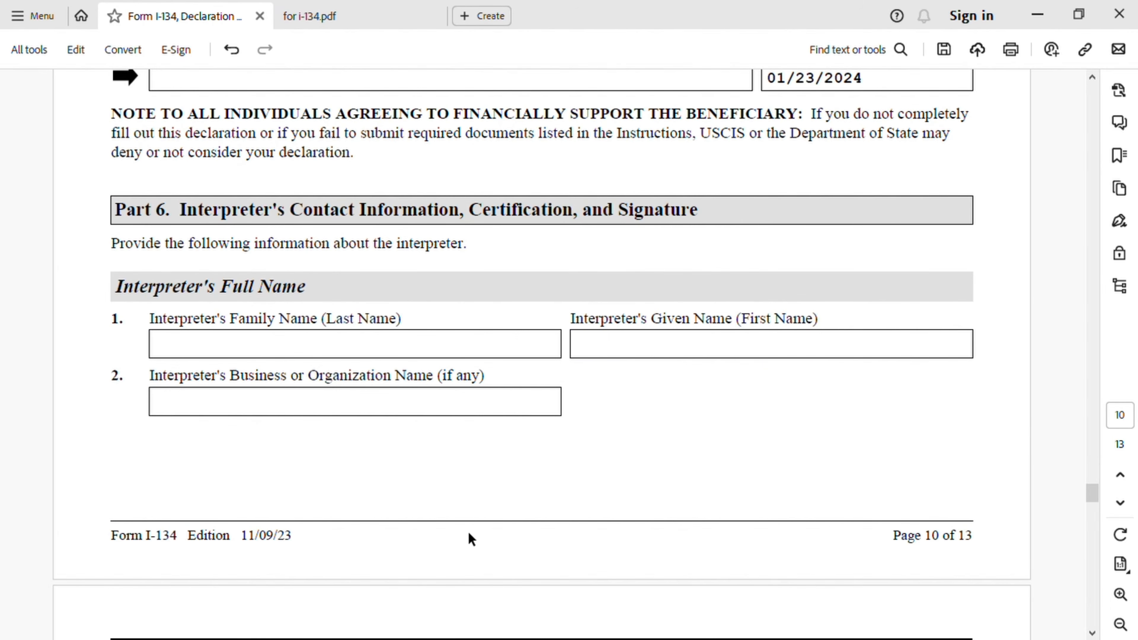
pyautogui.scroll(-4, 470, 538)
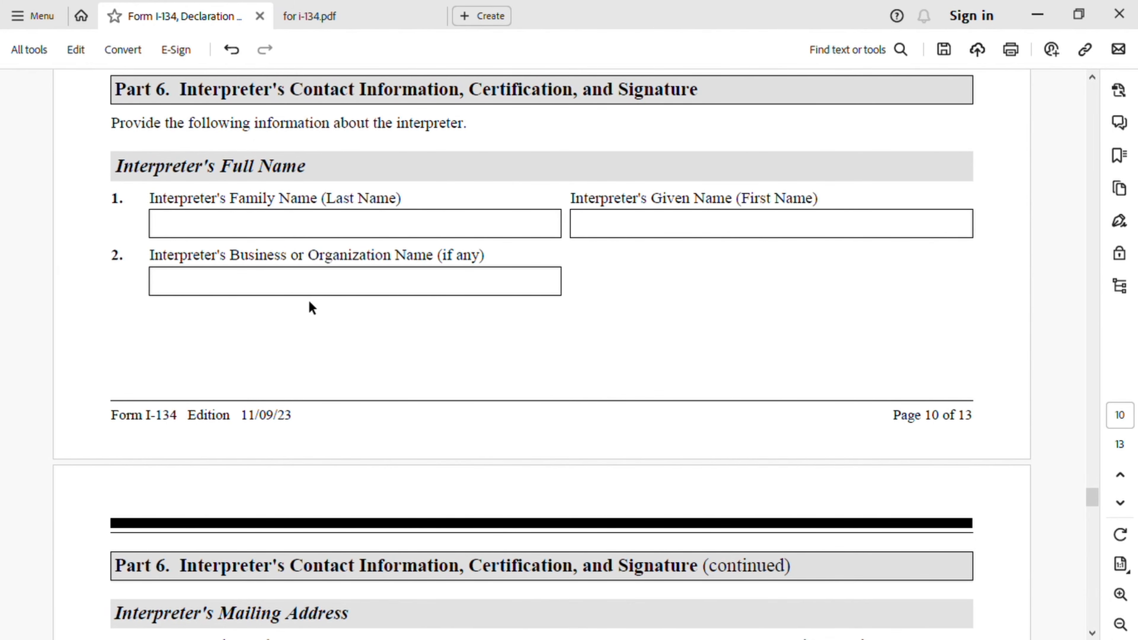
pyautogui.scroll(-6, 421, 455)
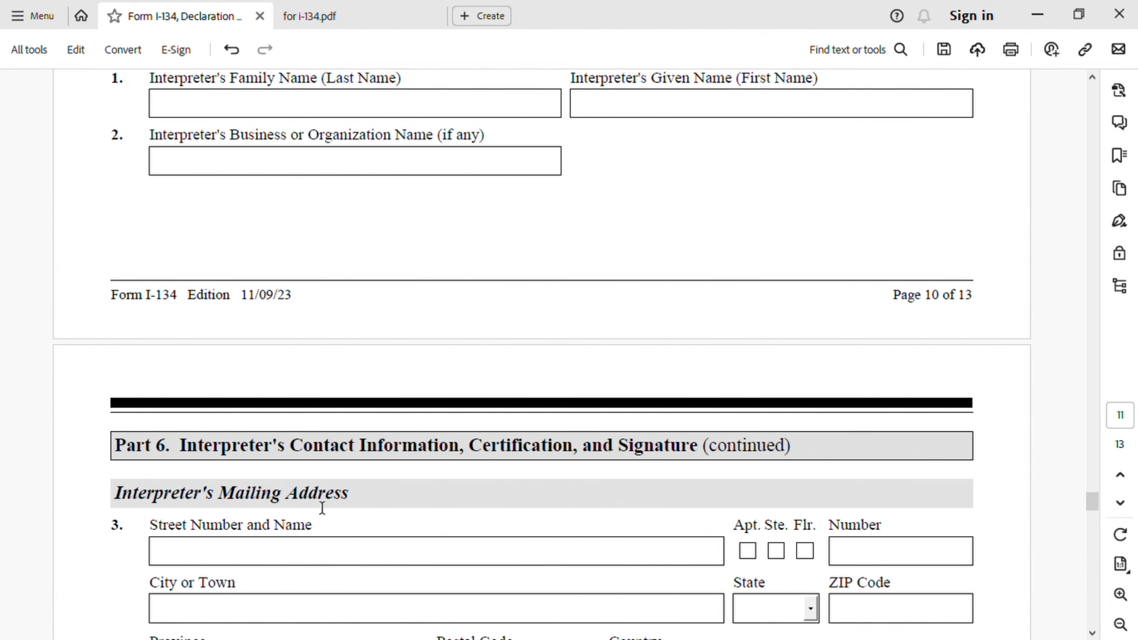
pyautogui.scroll(-10, 399, 519)
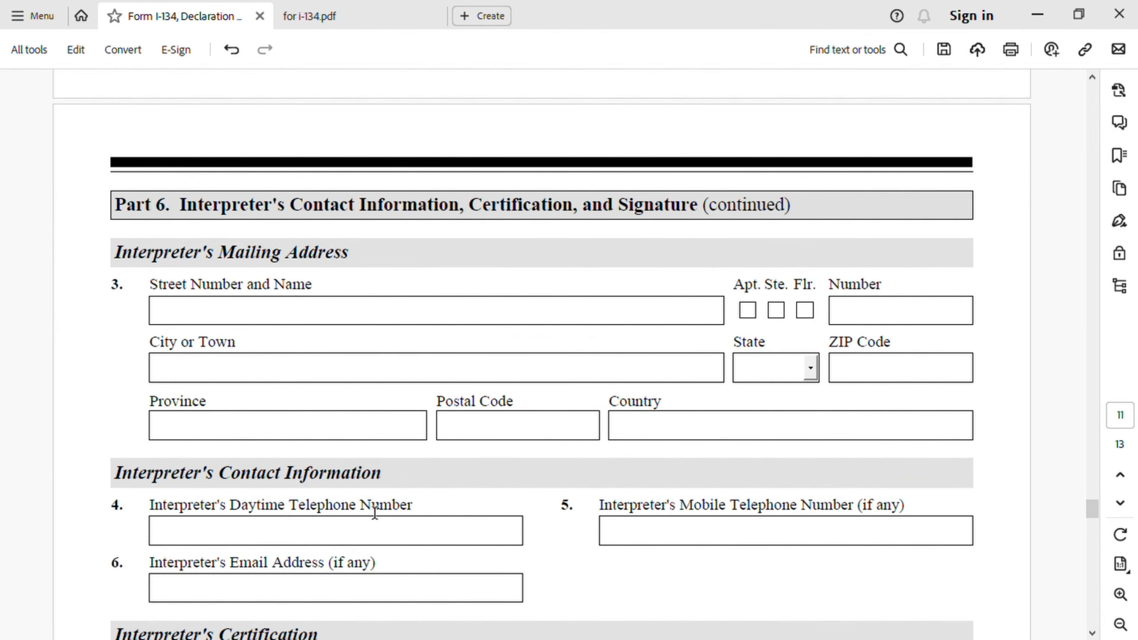
pyautogui.scroll(-3, 374, 513)
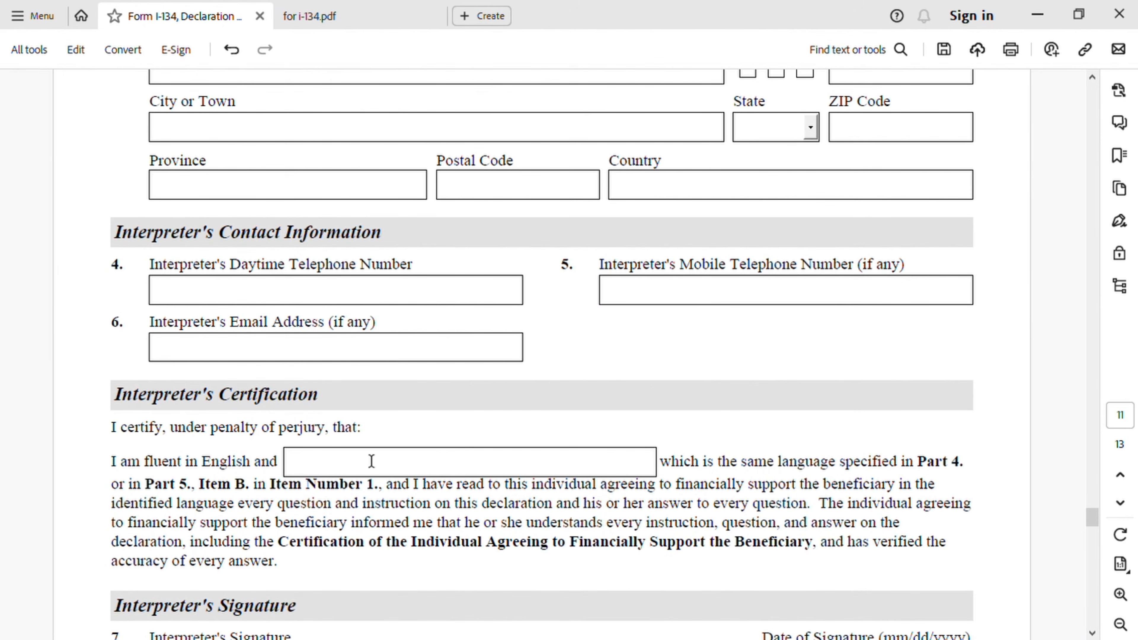
pyautogui.scroll(-6, 423, 510)
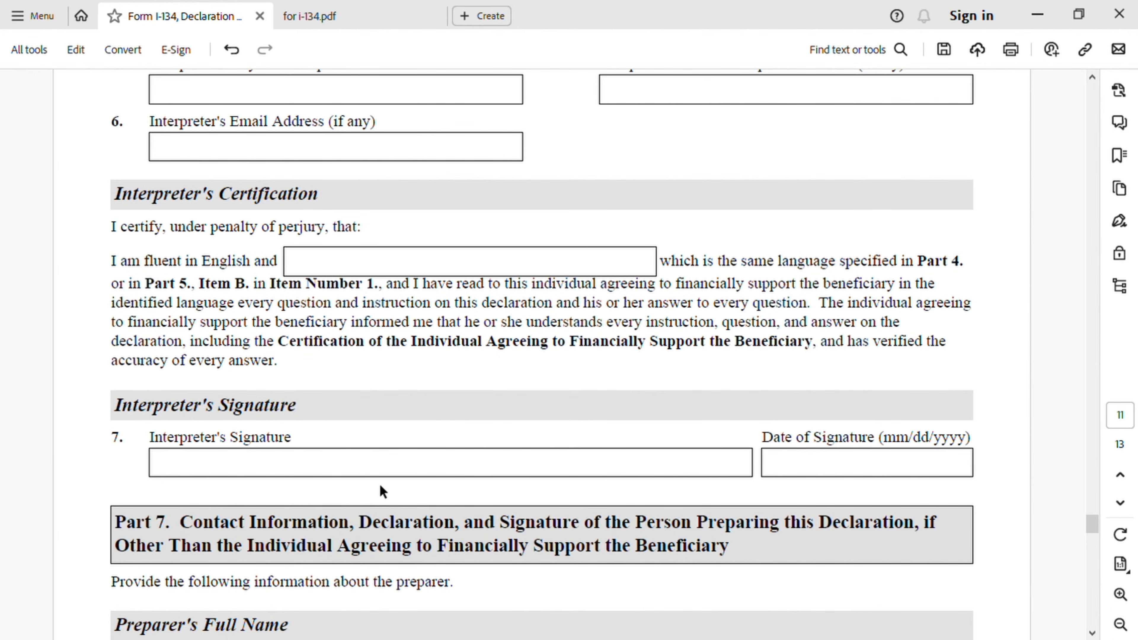
# - Review the preparer's information, statement, certification and signature in Part 7, Items 1 to 8, and the opening instructions of Part 8
pyautogui.scroll(-1, 573, 481)
pyautogui.scroll(-4, 574, 481)
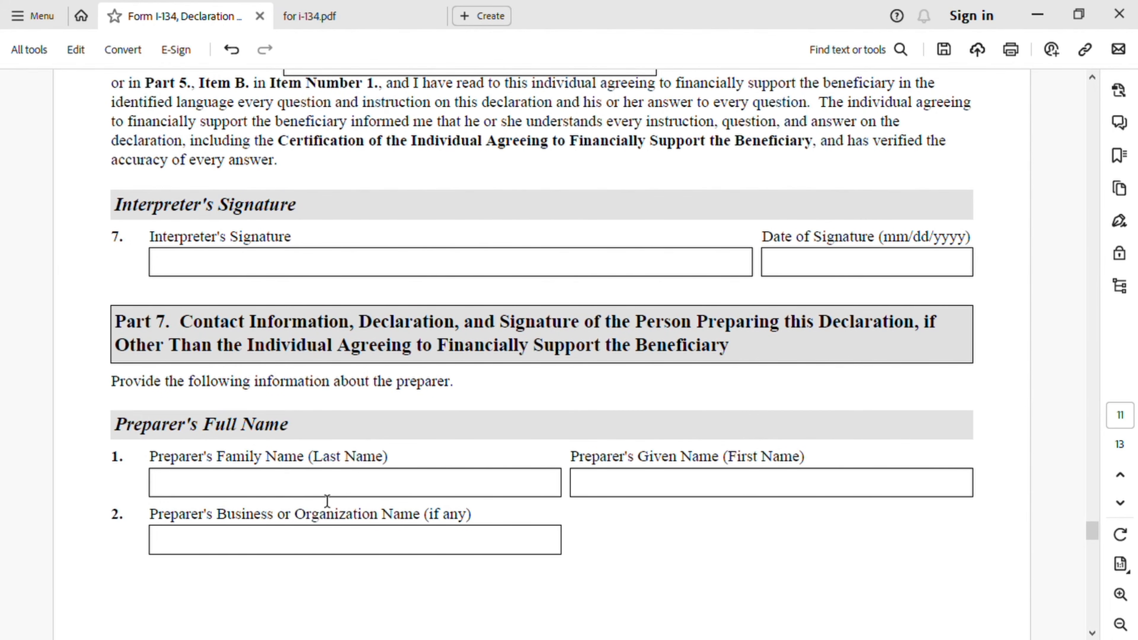
pyautogui.scroll(-12, 448, 540)
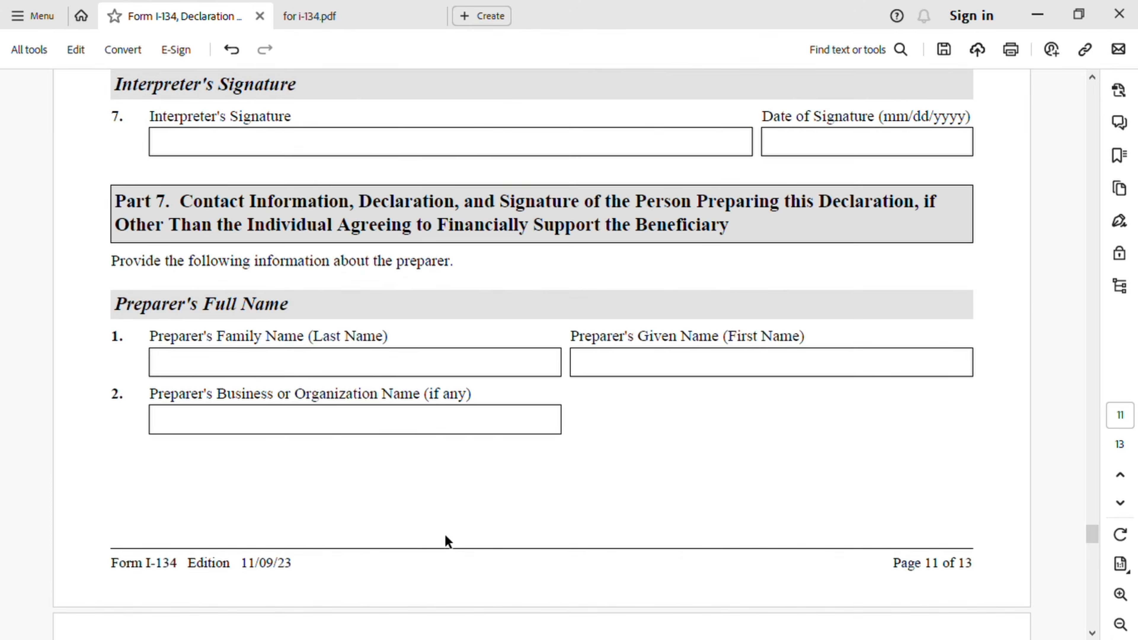
pyautogui.scroll(-9, 448, 540)
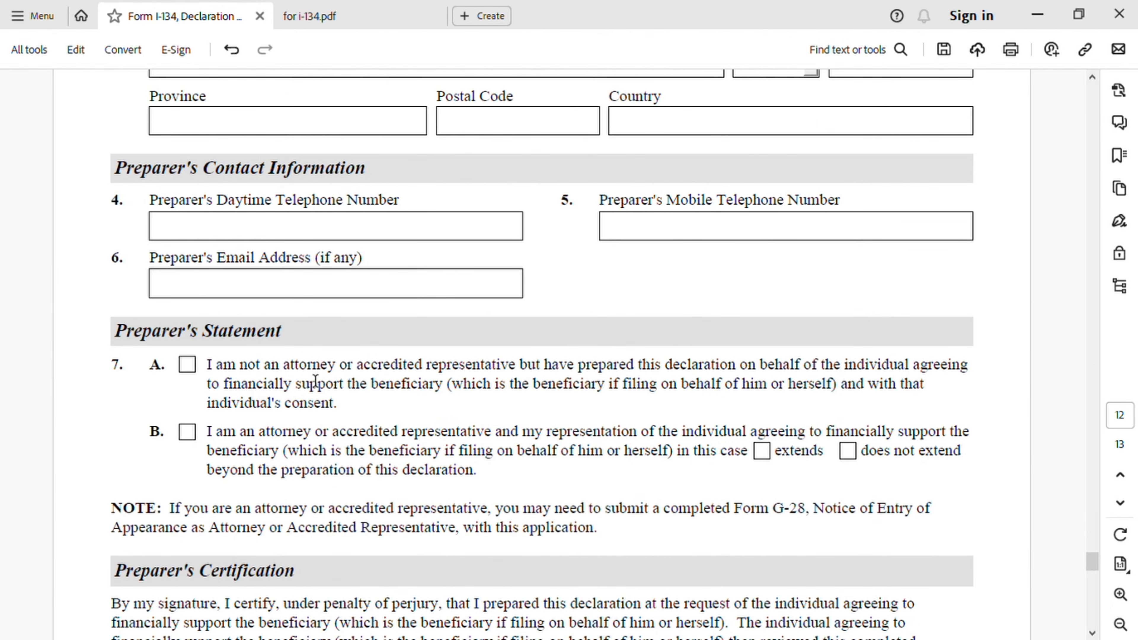
pyautogui.scroll(-7, 274, 440)
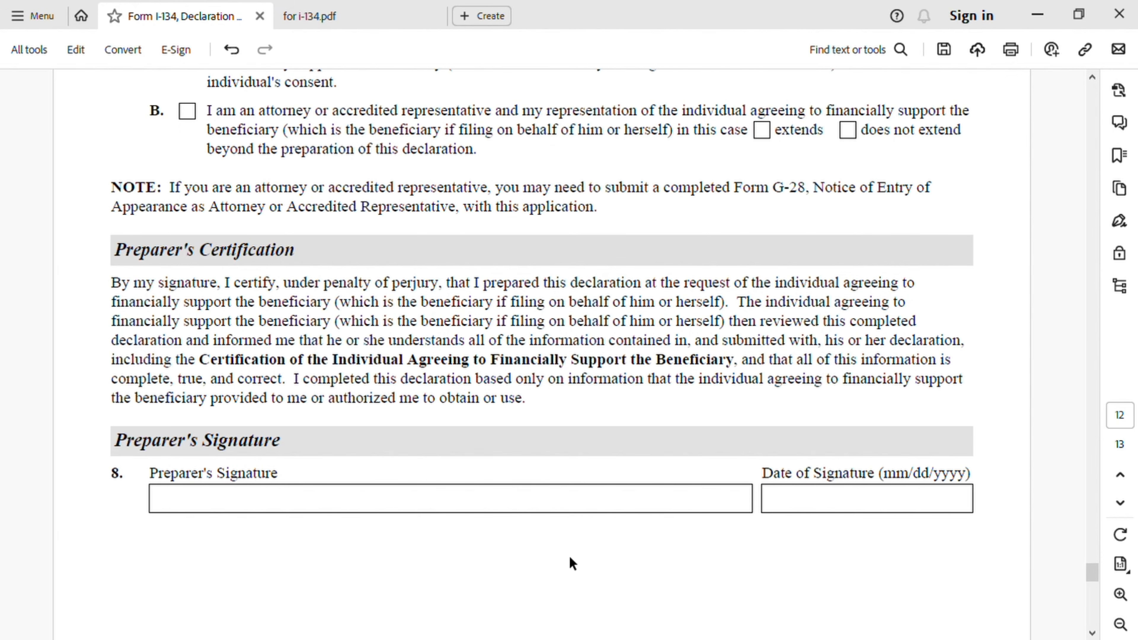
pyautogui.scroll(-3, 560, 557)
pyautogui.scroll(-2, 562, 564)
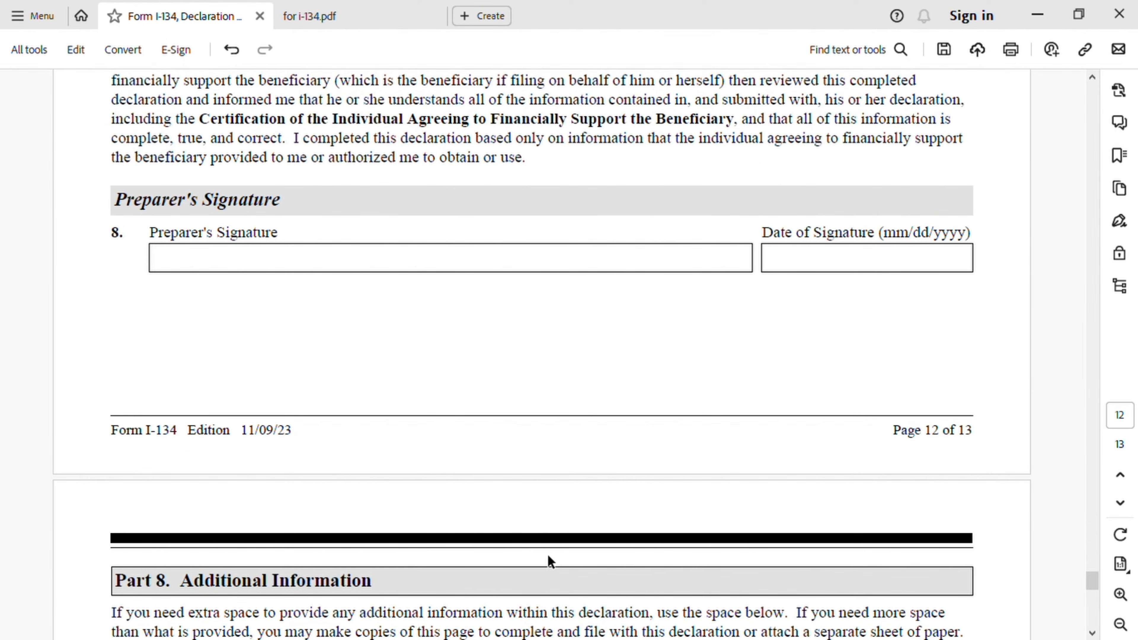
pyautogui.scroll(-2, 547, 555)
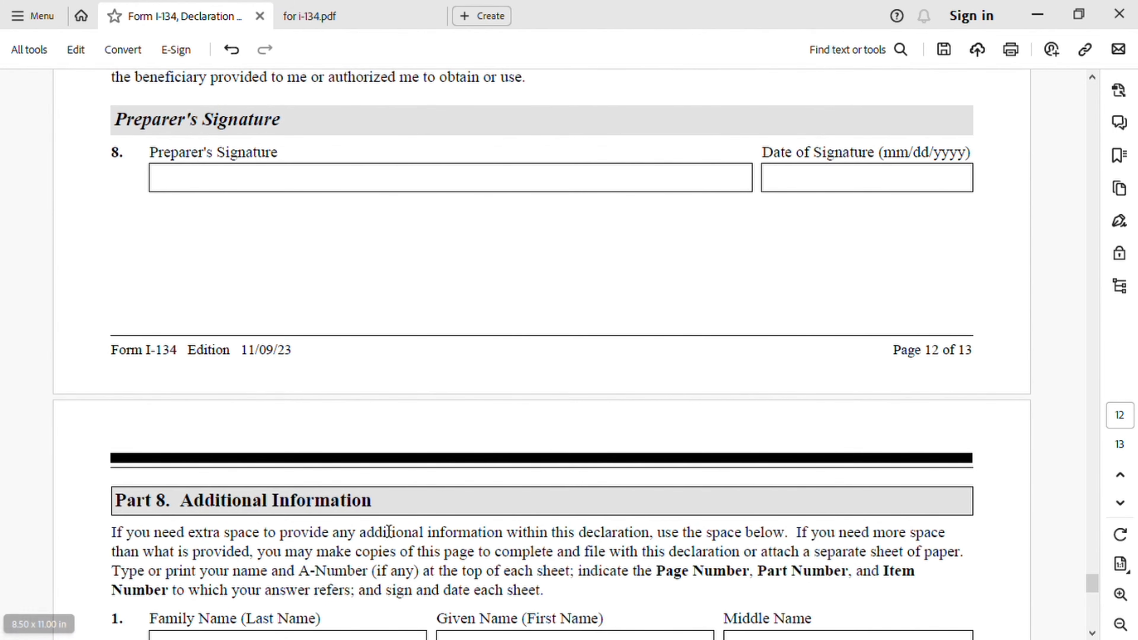
pyautogui.scroll(5, 596, 569)
pyautogui.scroll(18, 597, 562)
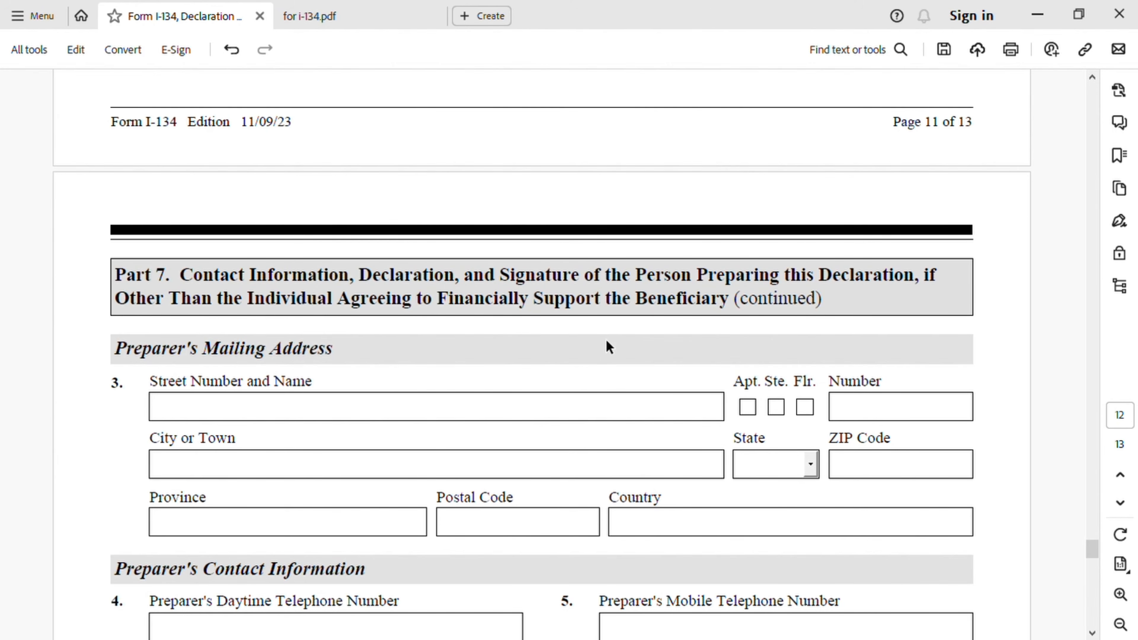
pyautogui.scroll(2, 533, 372)
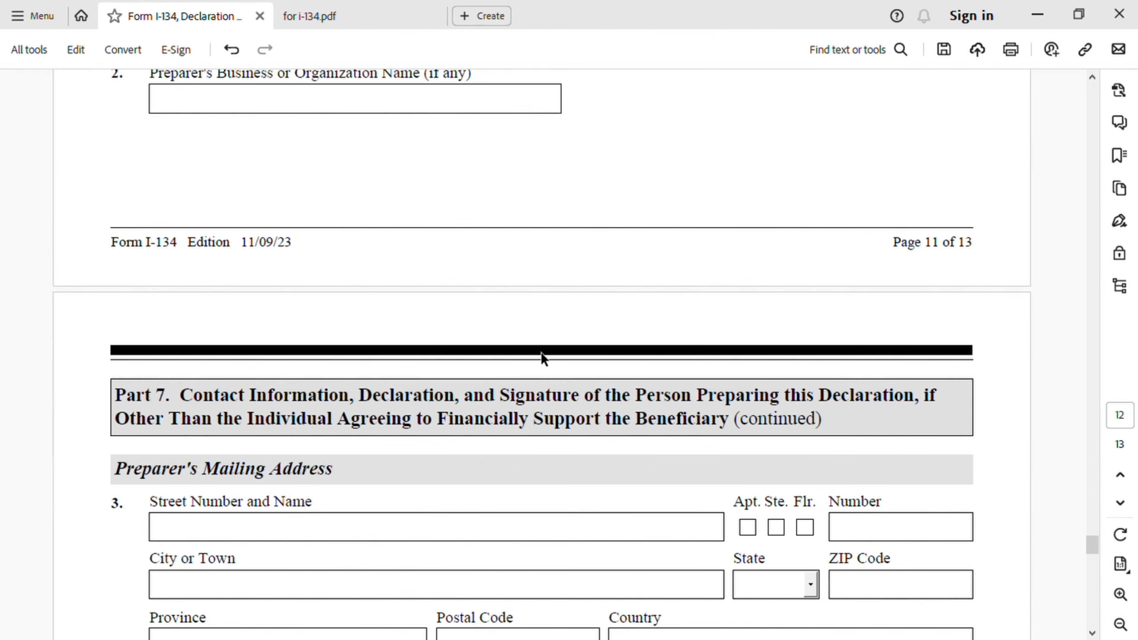
pyautogui.scroll(4, 542, 349)
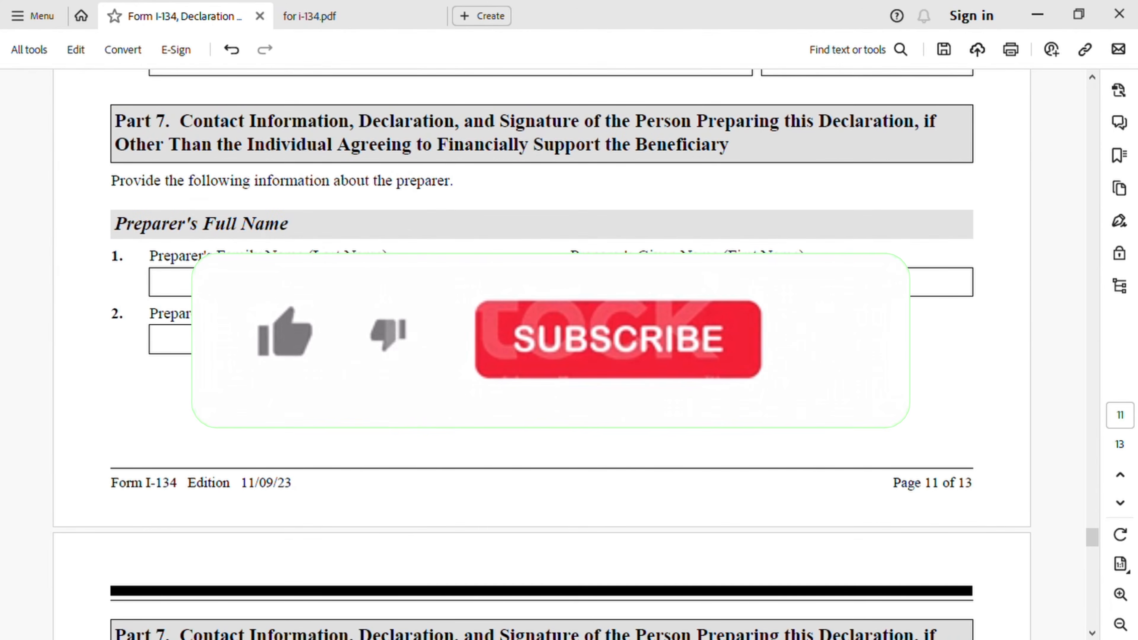
pyautogui.scroll(4, 543, 350)
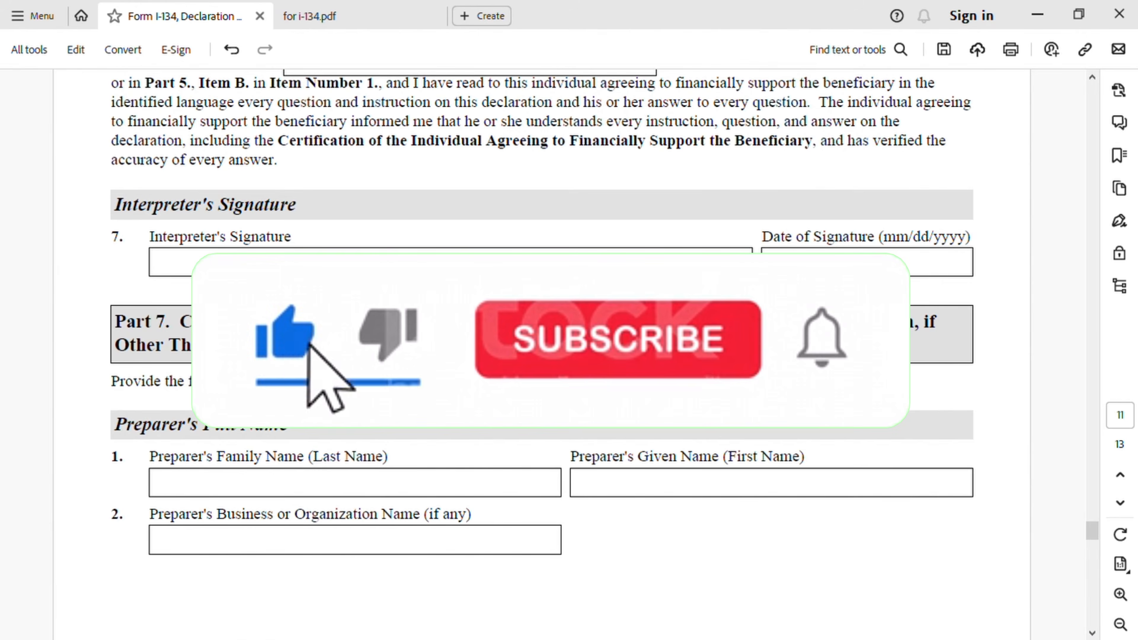
pyautogui.scroll(2, 542, 350)
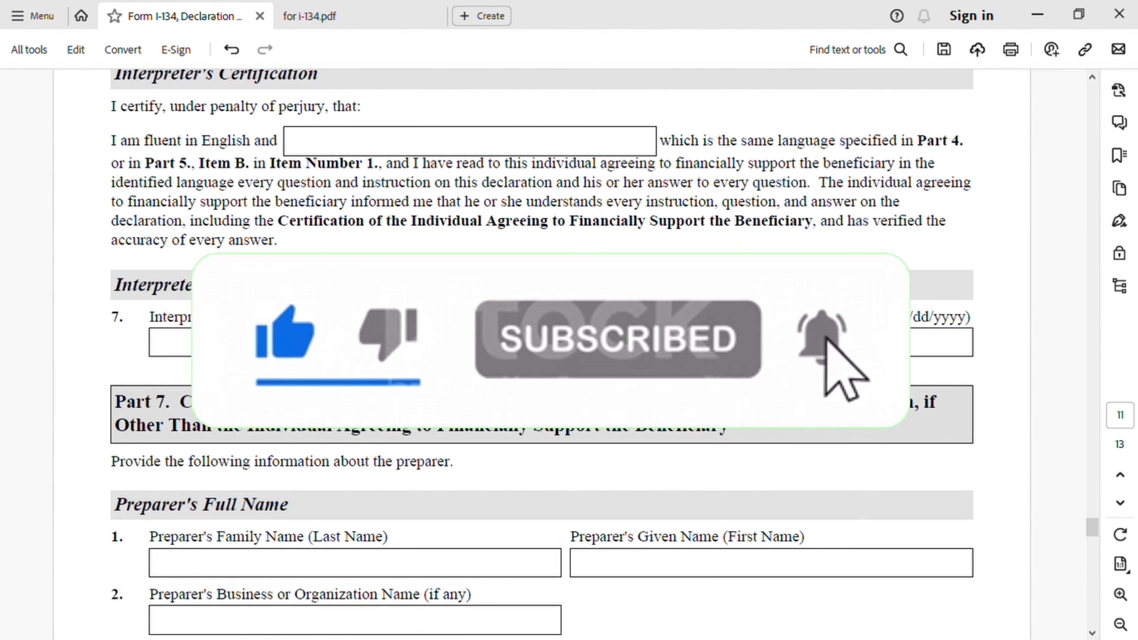
pyautogui.scroll(1, 542, 355)
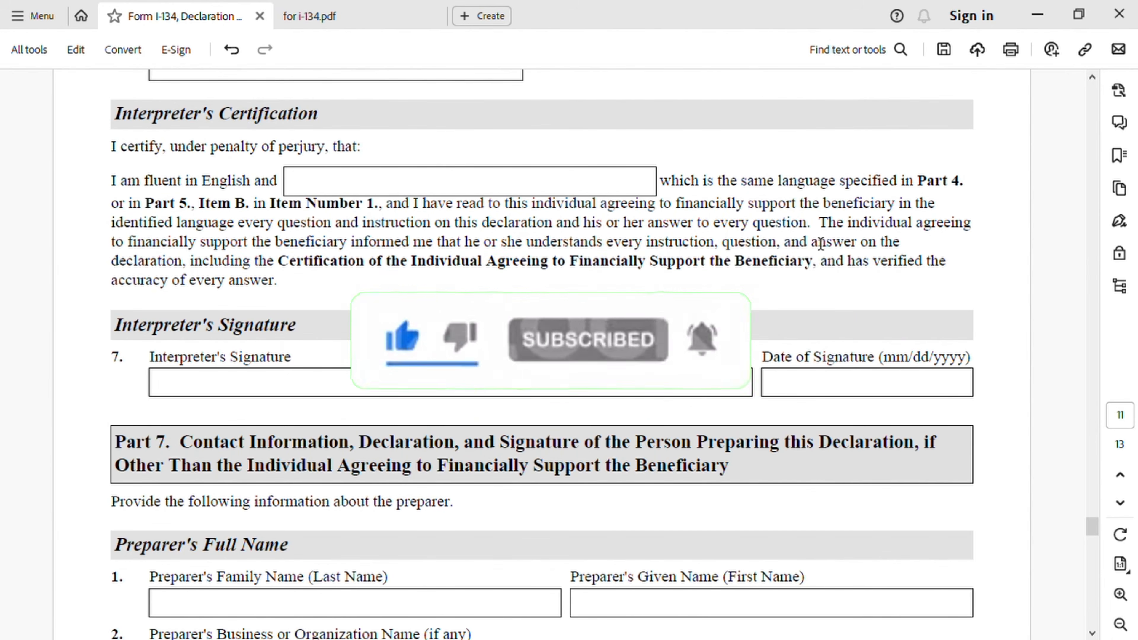